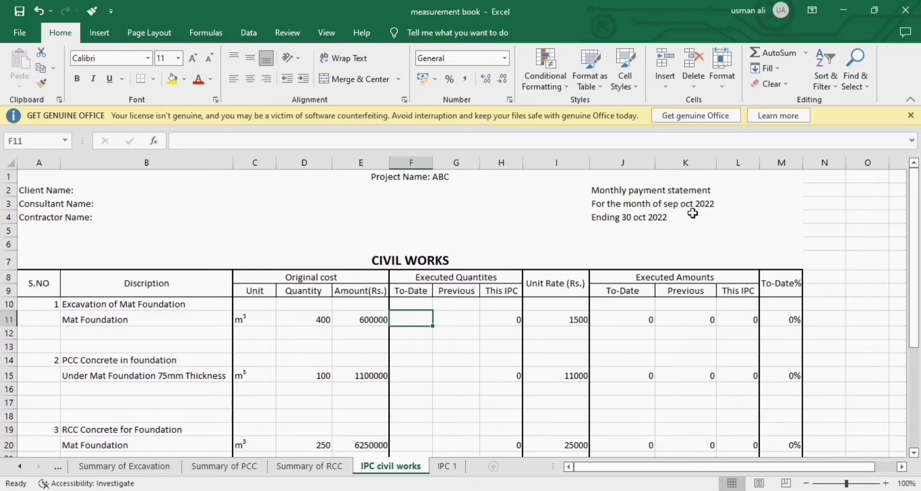
scroll(186, 220, "down", 1)
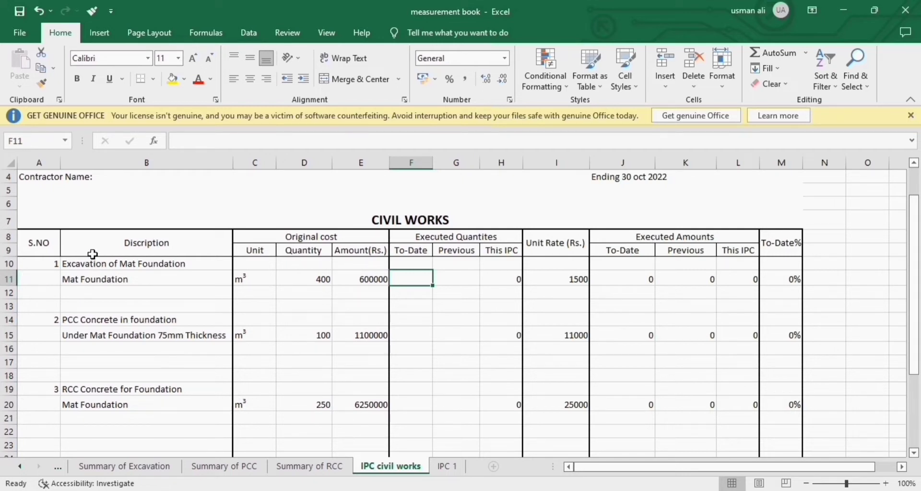
left_click_drag(105, 263, 124, 454)
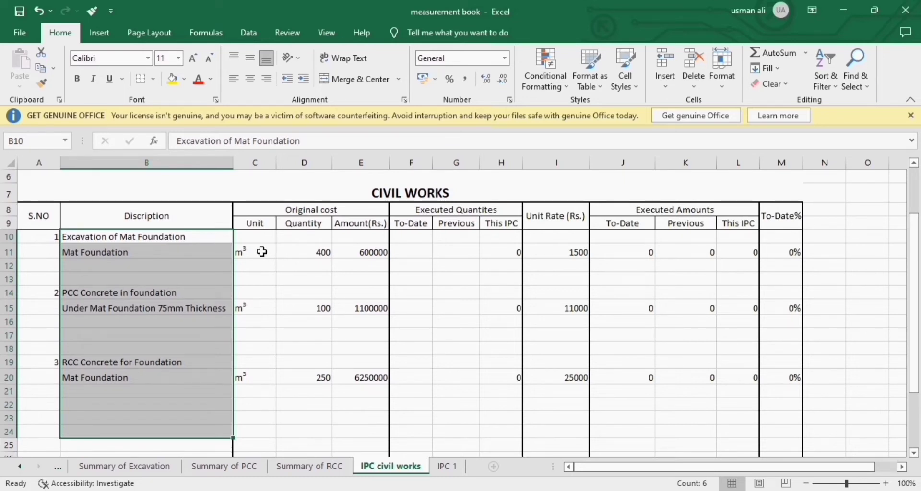
left_click_drag(261, 252, 382, 427)
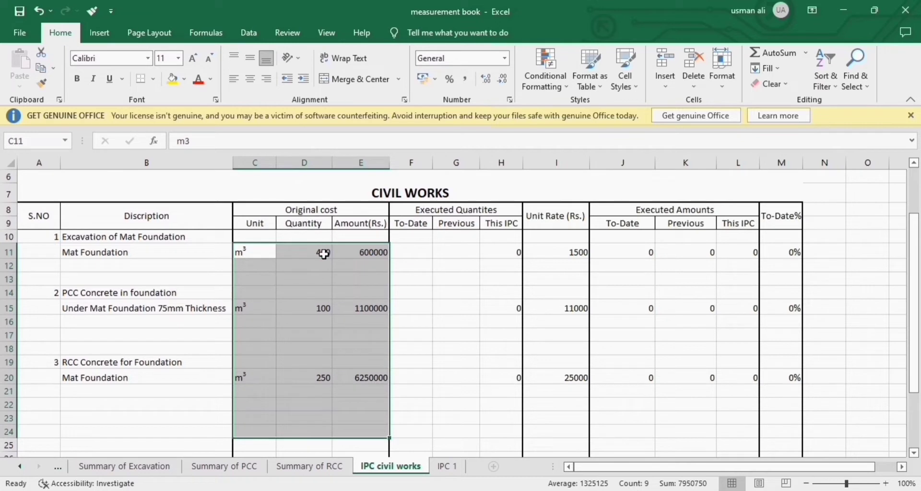
left_click(448, 246)
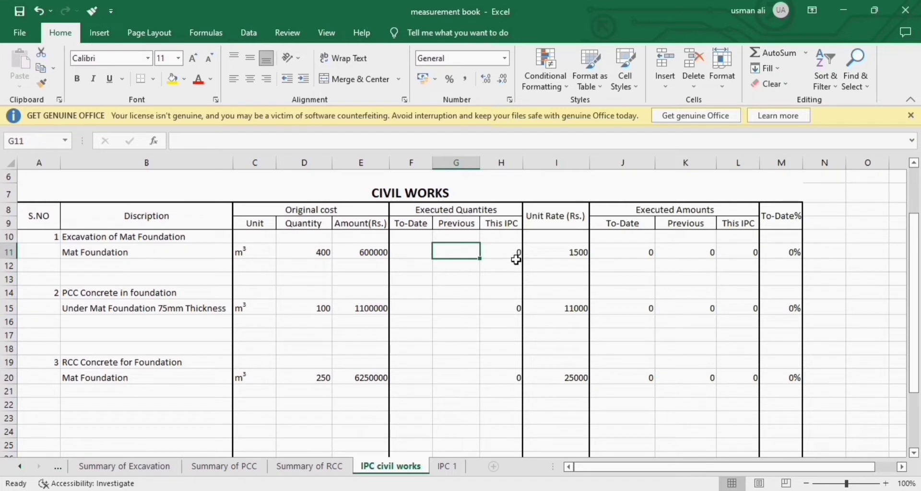
Step: Link the excavation item's To-Date executed quantity in F11 to the total up-to-date quantity in C27 of Summary of Excavation
left_click(421, 251)
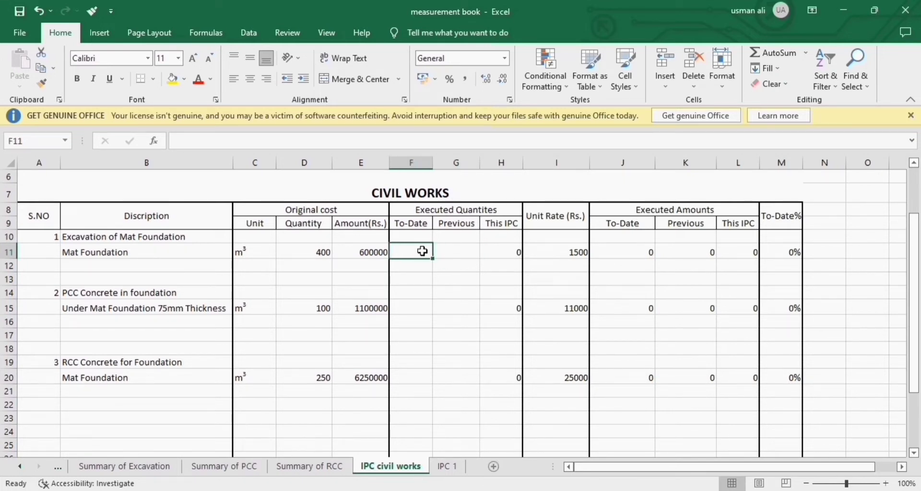
type("=")
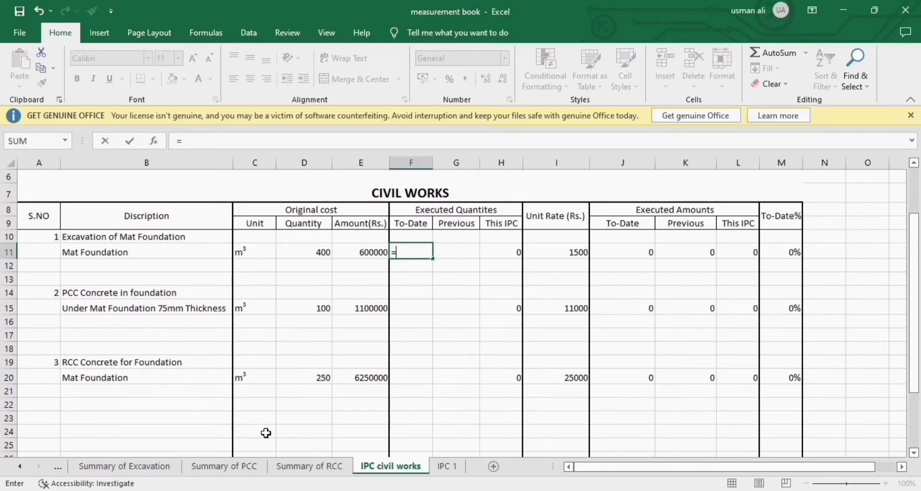
left_click(156, 470)
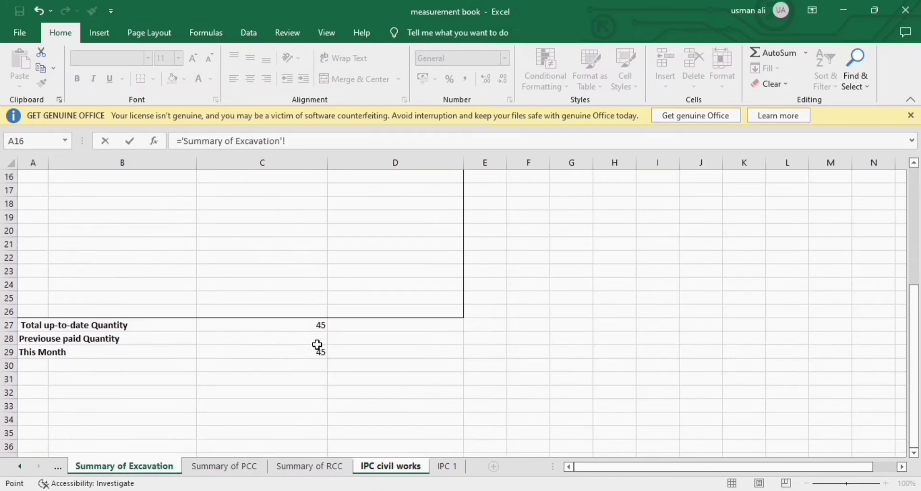
left_click(297, 326)
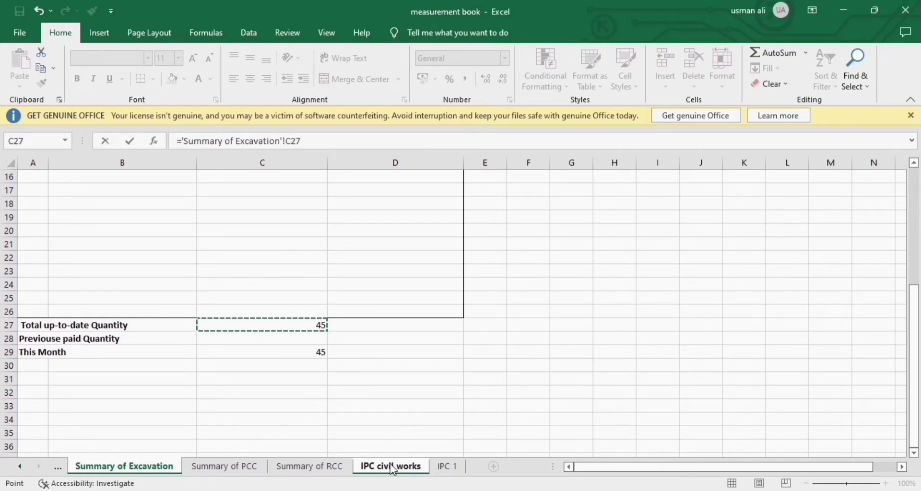
key("Return")
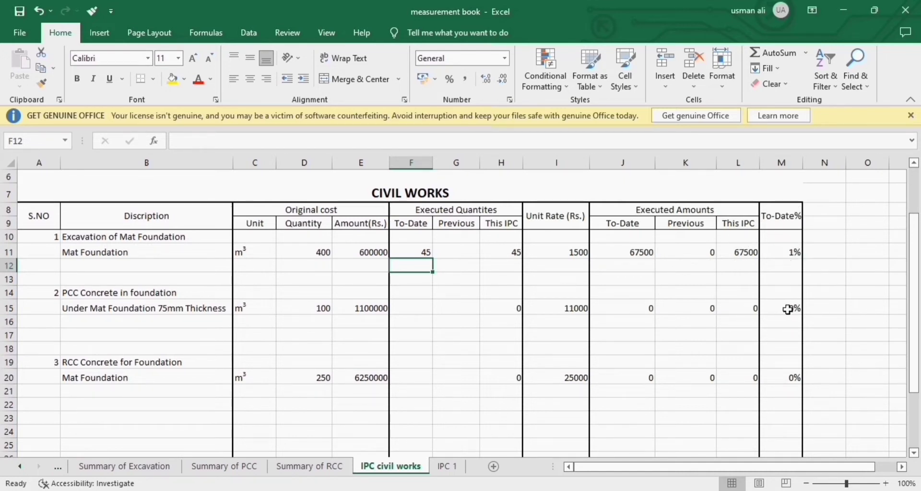
Step: Link the PCC item's To-Date executed quantity in F15 to the total up-to-date quantity in C27 of Summary of PCC
left_click(411, 308)
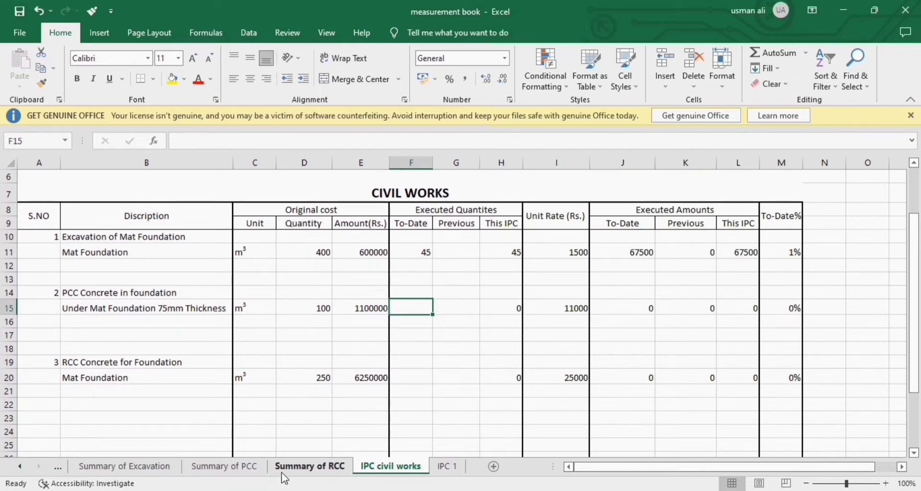
left_click(249, 468)
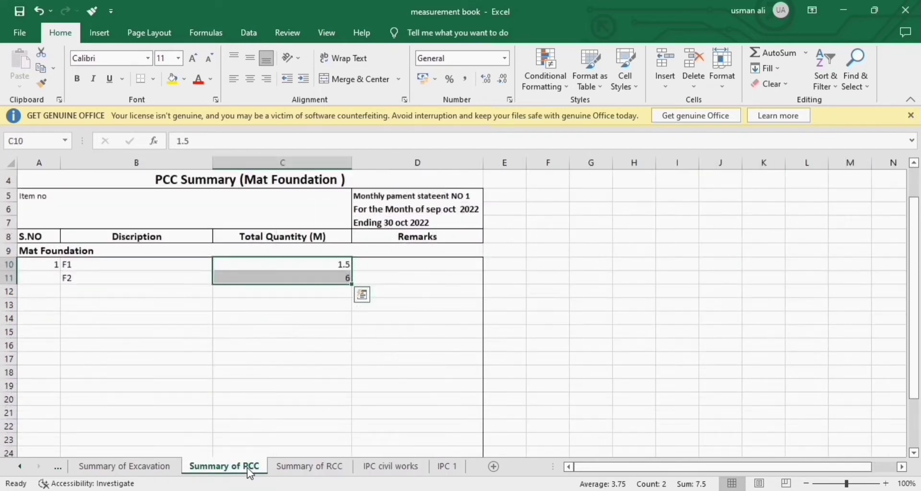
left_click(405, 468)
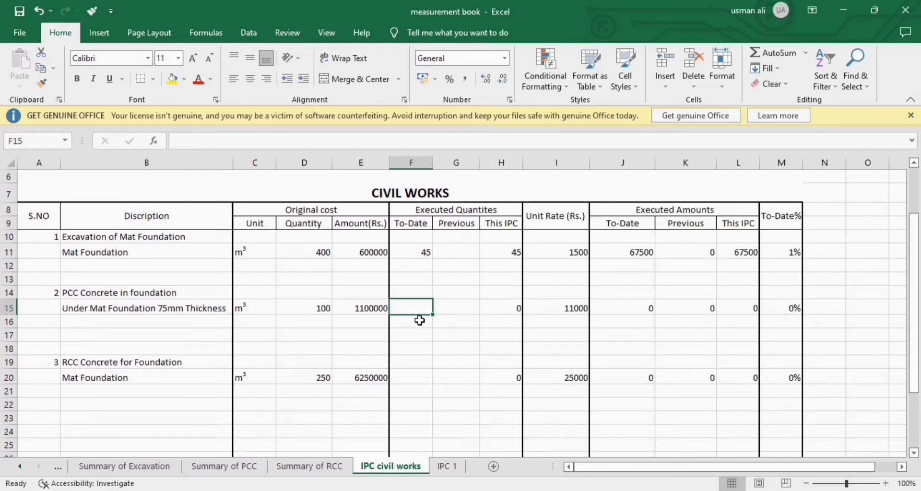
type("=")
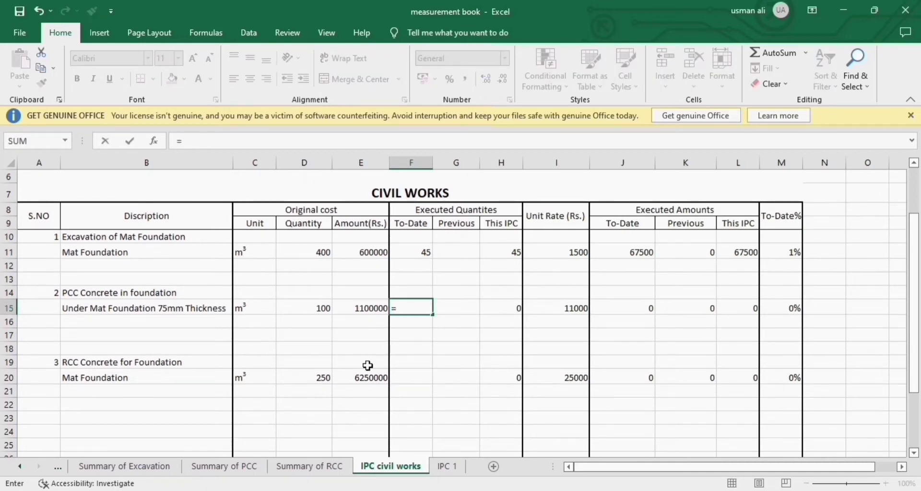
left_click(229, 464)
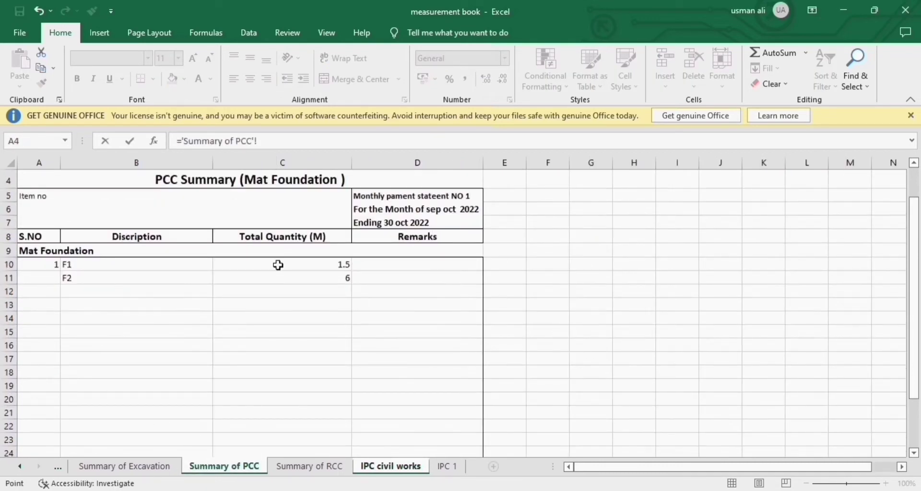
scroll(337, 263, "down", 3)
left_click(332, 367)
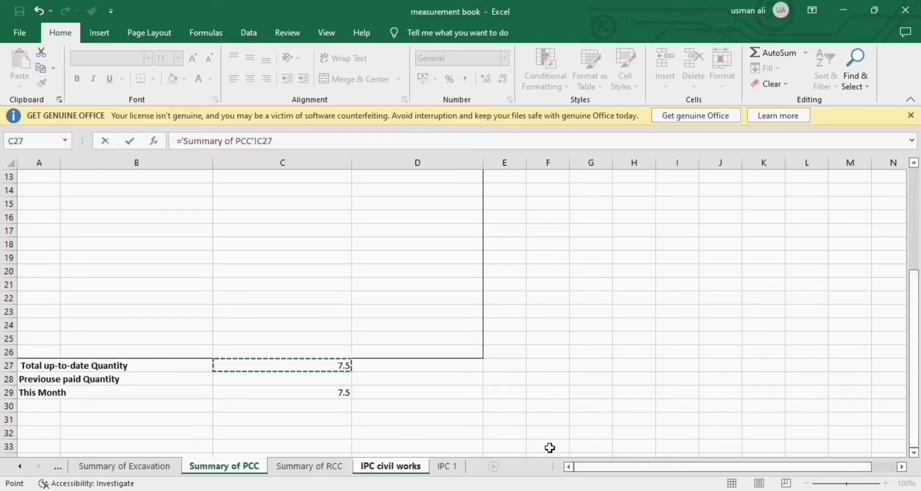
key("Return")
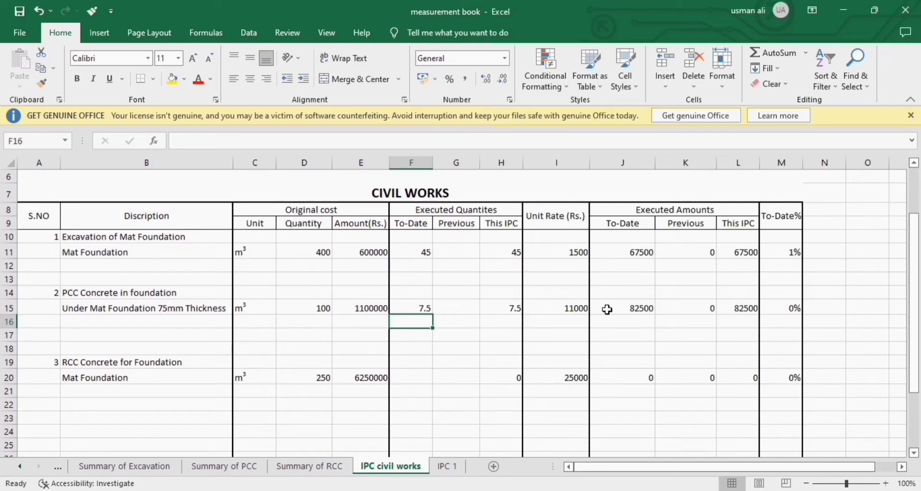
Step: Inspect the To-Date% formula of the PCC item in M15 without changing it
double_click(790, 310)
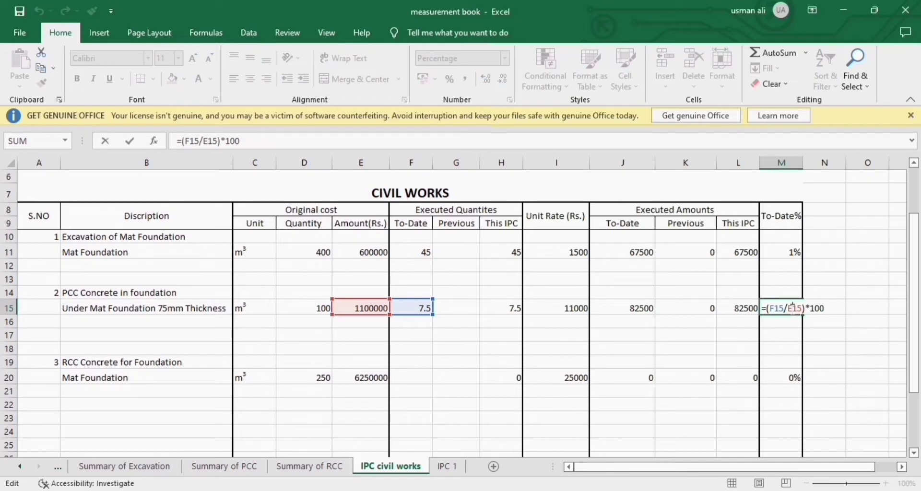
left_click(796, 352)
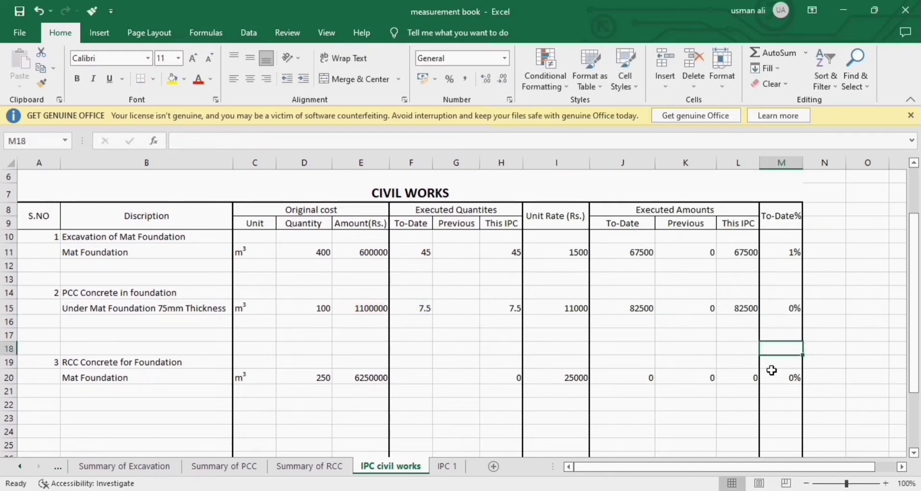
double_click(790, 310)
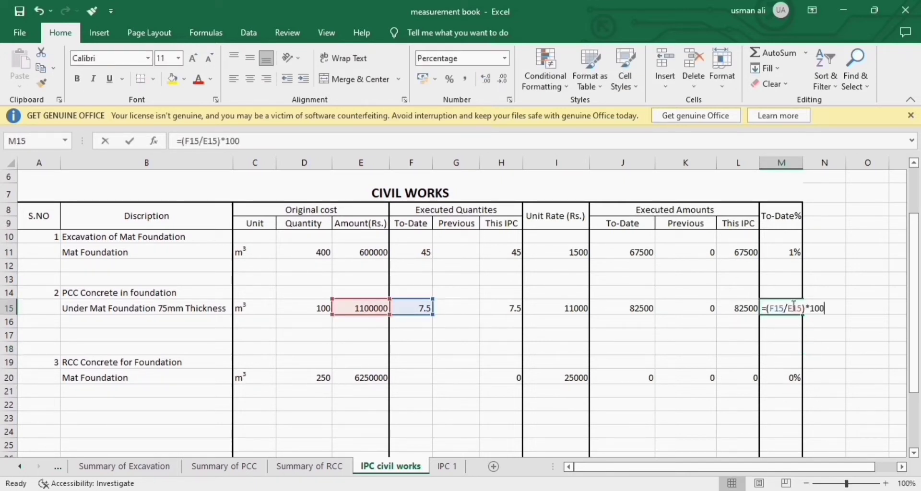
left_click(792, 360)
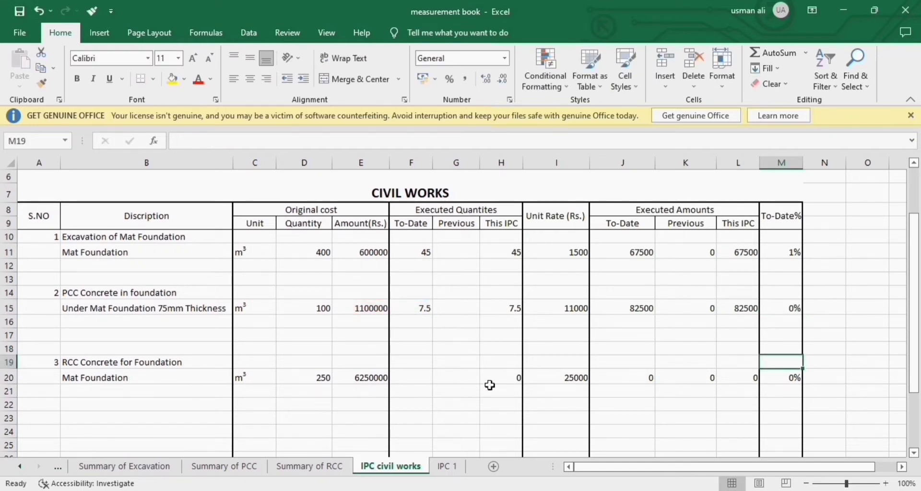
Step: Link the RCC item's To-Date executed quantity in F20 to the total up-to-date quantity in C27 of Summary of RCC
left_click(412, 377)
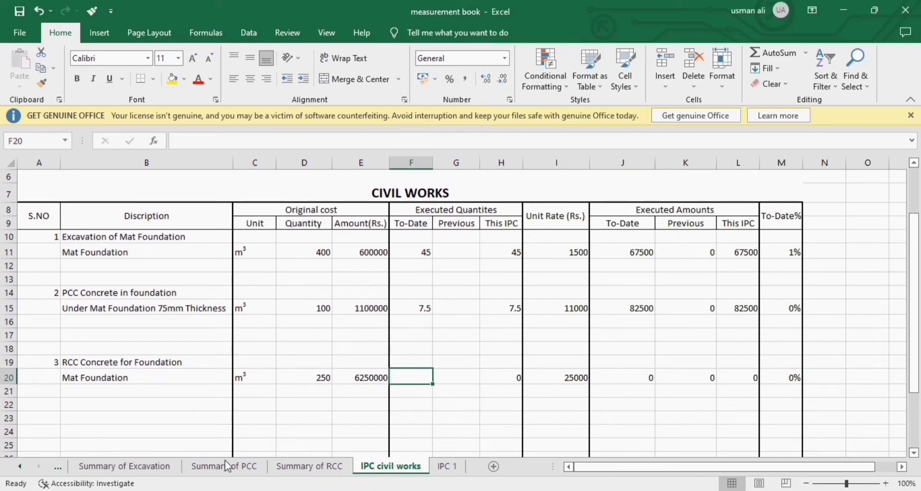
left_click(307, 467)
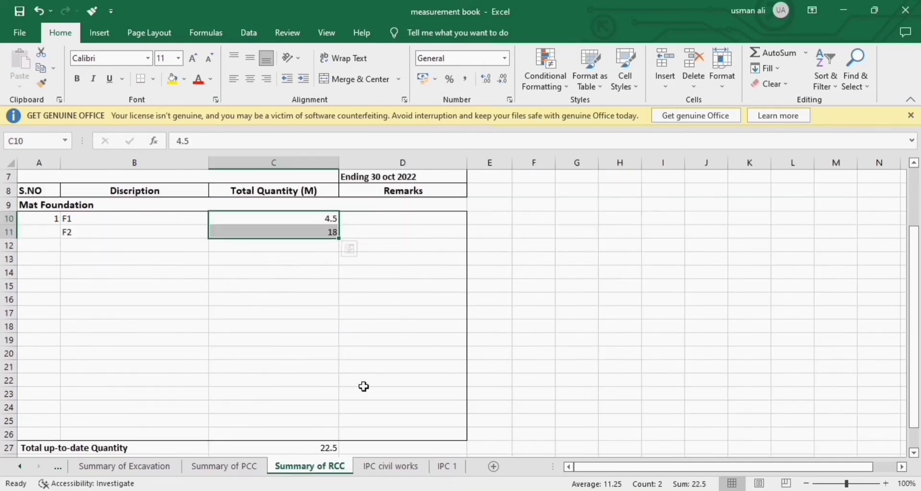
scroll(363, 386, "down", 3)
left_click(325, 326)
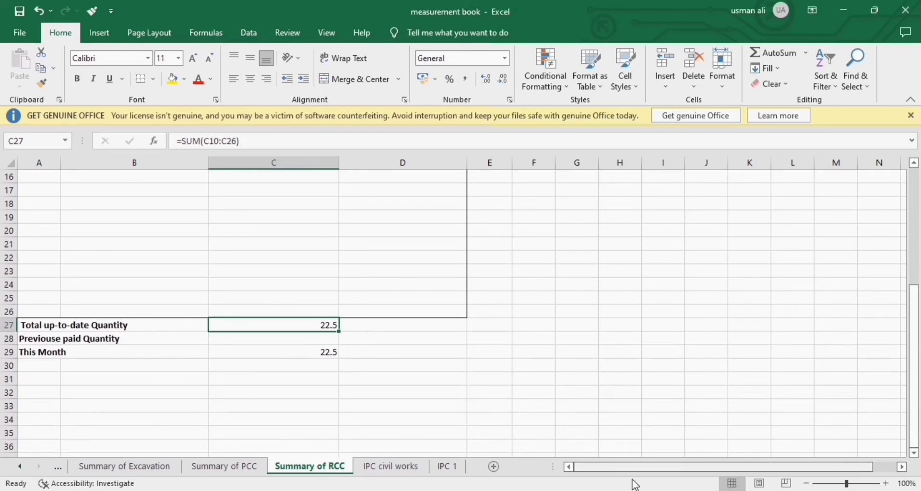
left_click(447, 466)
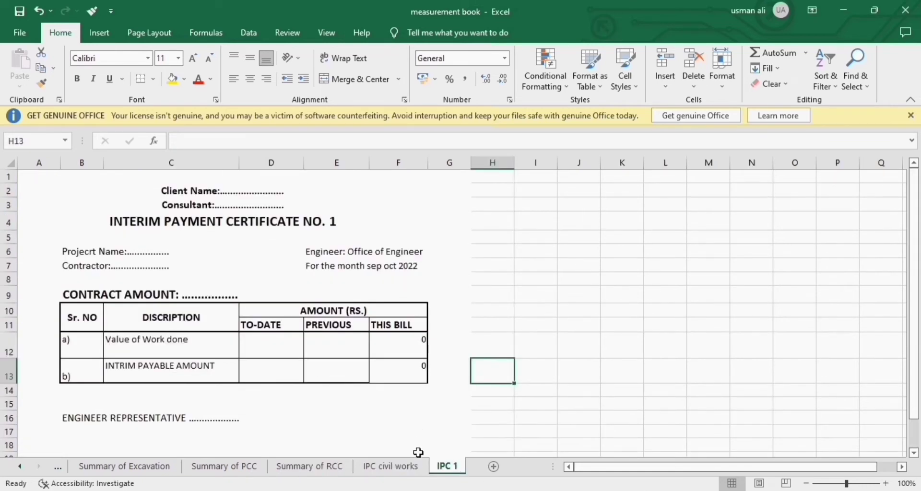
left_click(391, 466)
type("=")
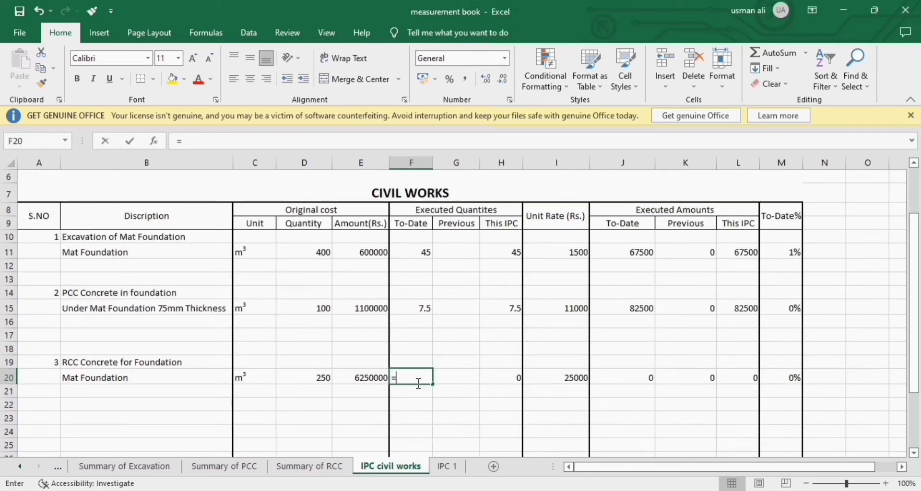
left_click(293, 466)
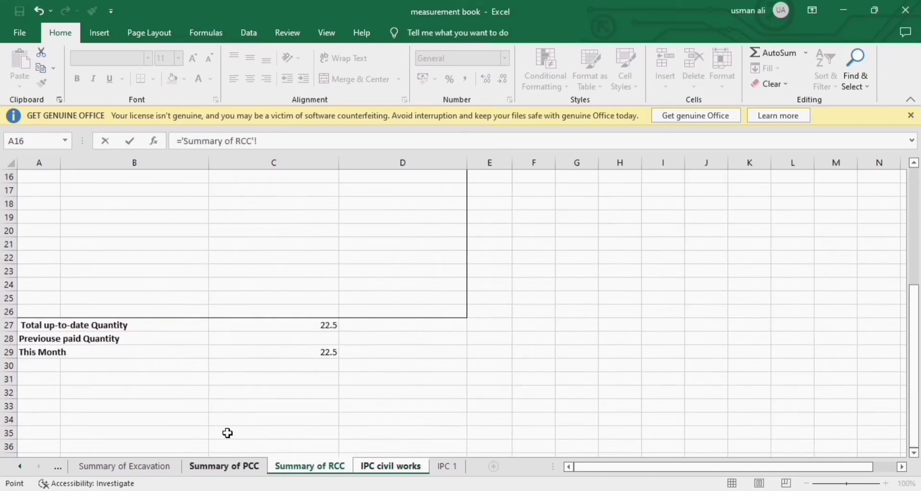
left_click(311, 329)
key("Return")
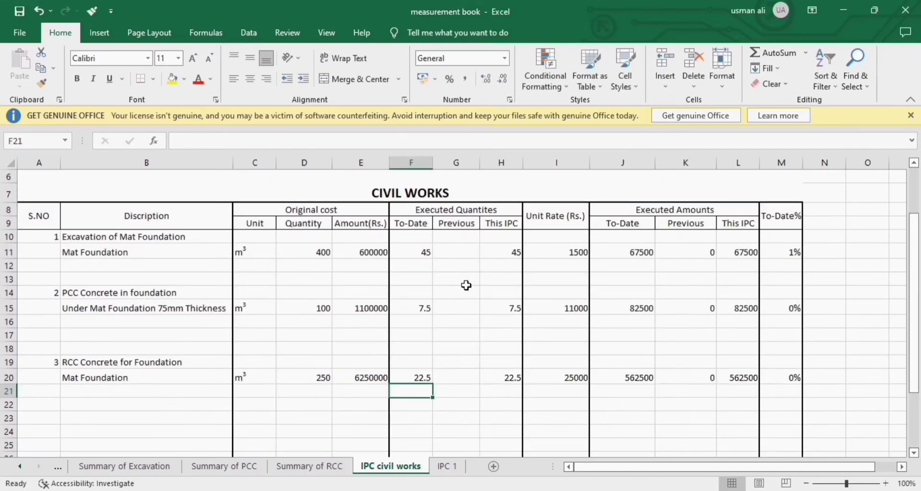
Step: Inspect the This IPC quantity formula of the excavation item in H11 without changing it
left_click(464, 254)
left_click(484, 249)
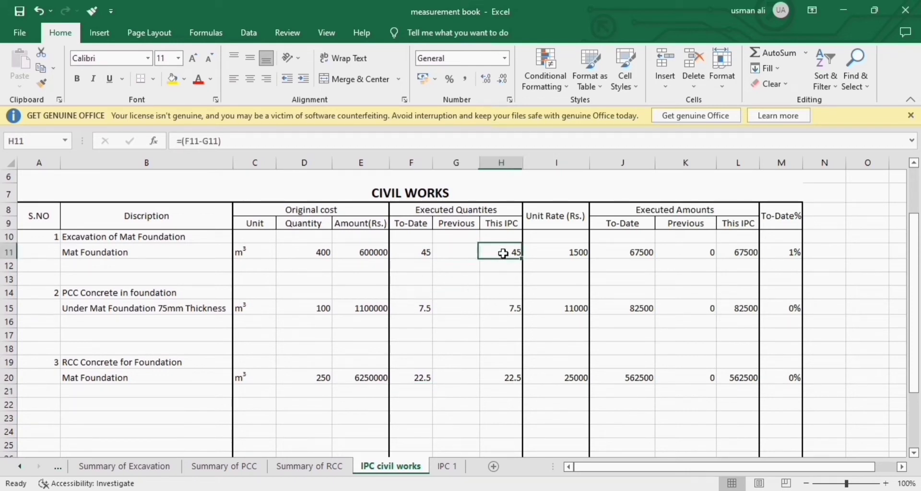
double_click(483, 250)
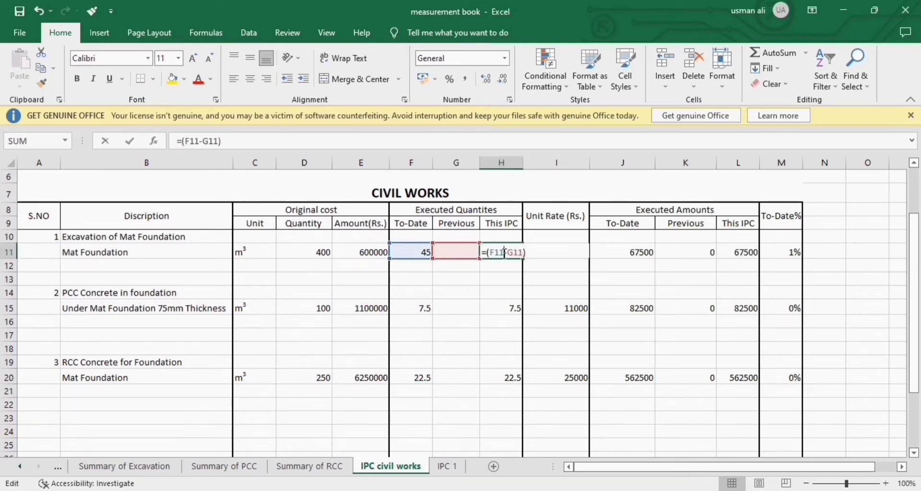
left_click(464, 273)
key("Up")
key("Up")
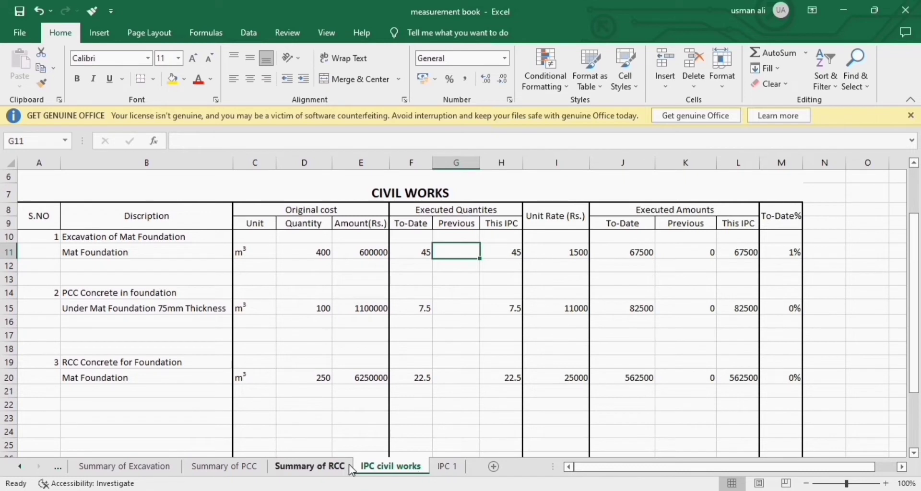
Step: Link the excavation item's Previous executed quantity in G11 to the previous paid quantity in C28 of Summary of Excavation
left_click(319, 467)
left_click(248, 469)
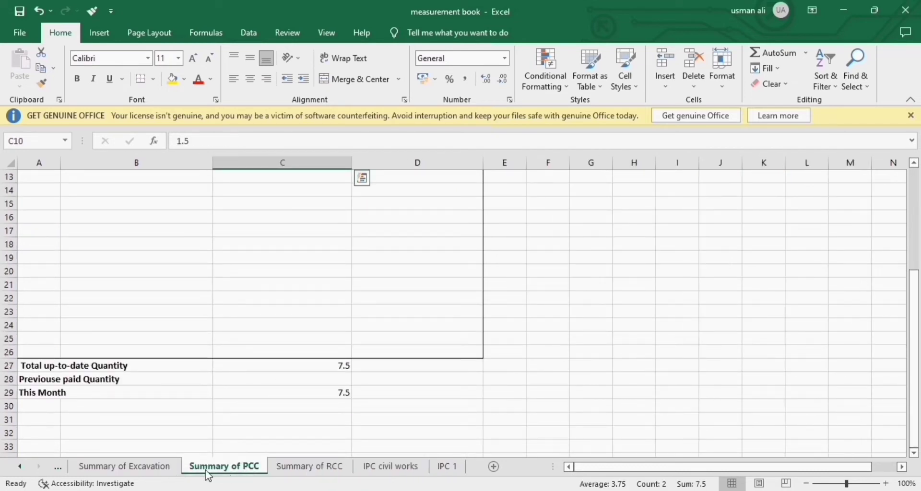
left_click(174, 469)
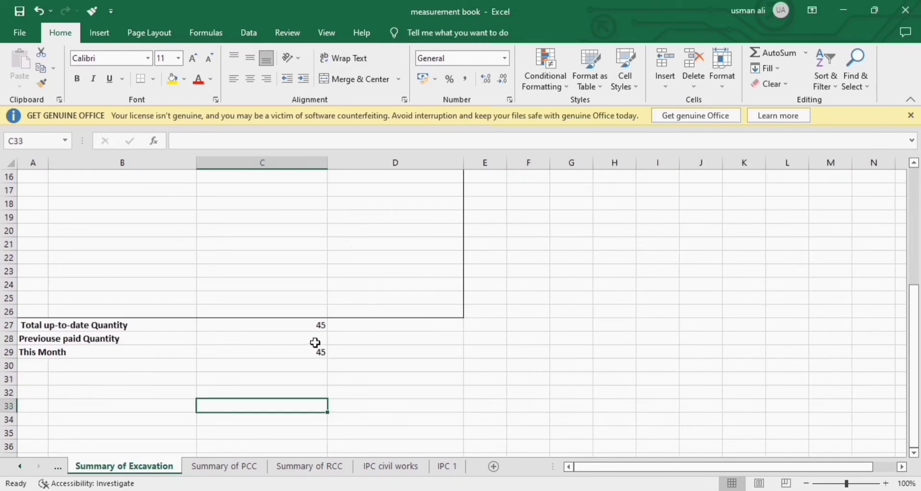
left_click(315, 341)
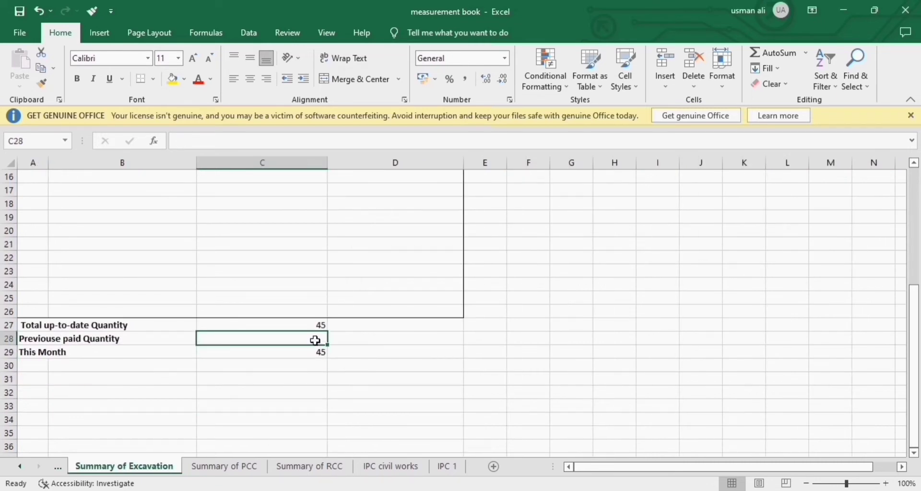
left_click(407, 472)
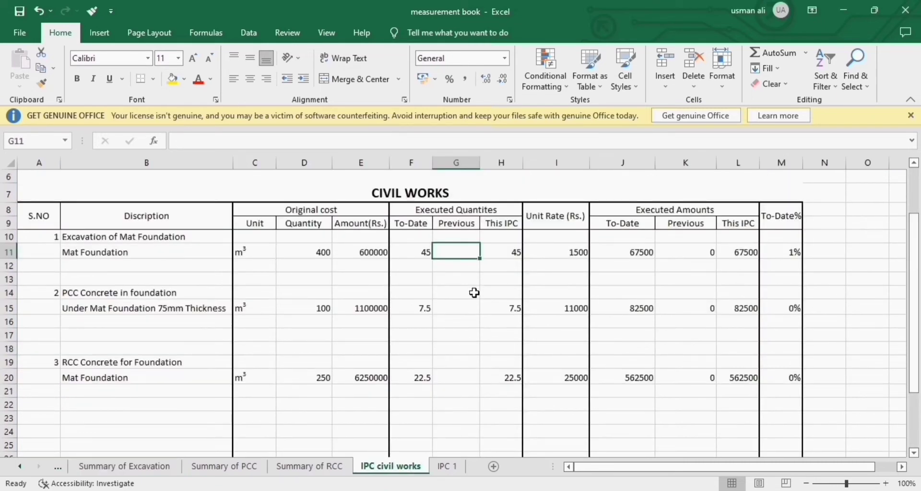
type("=")
left_click(125, 467)
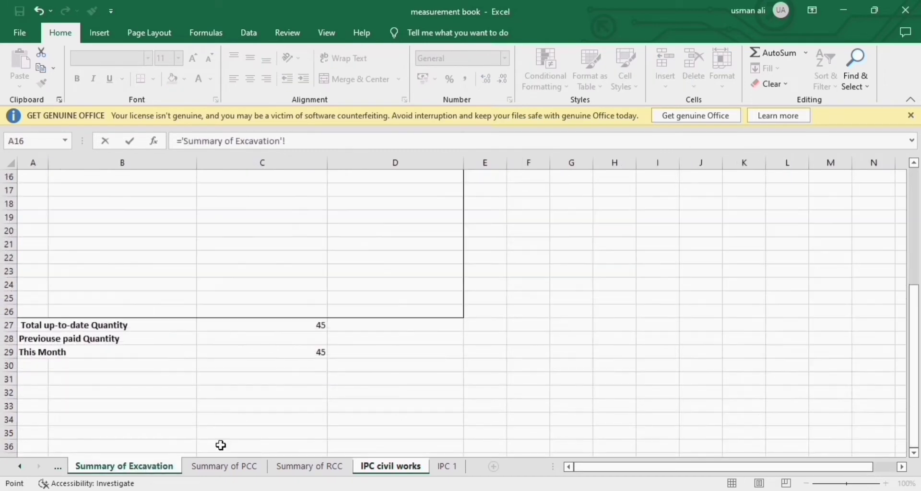
left_click(294, 340)
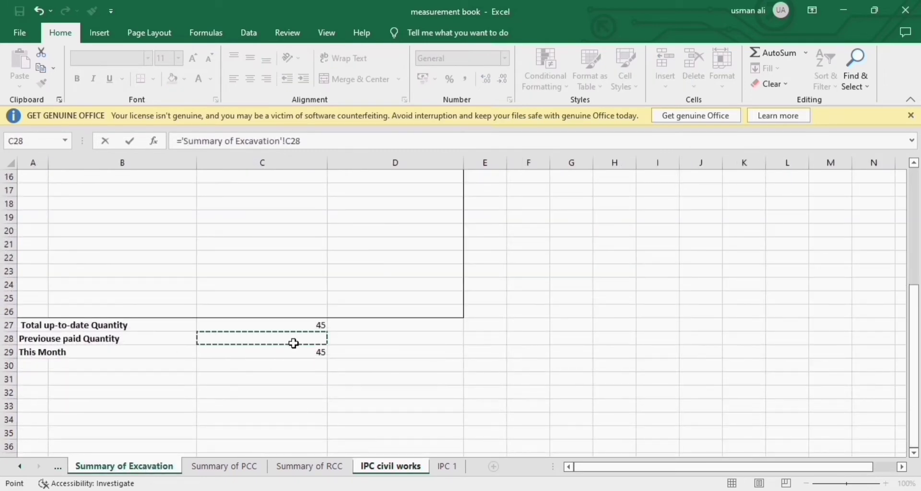
key("Return")
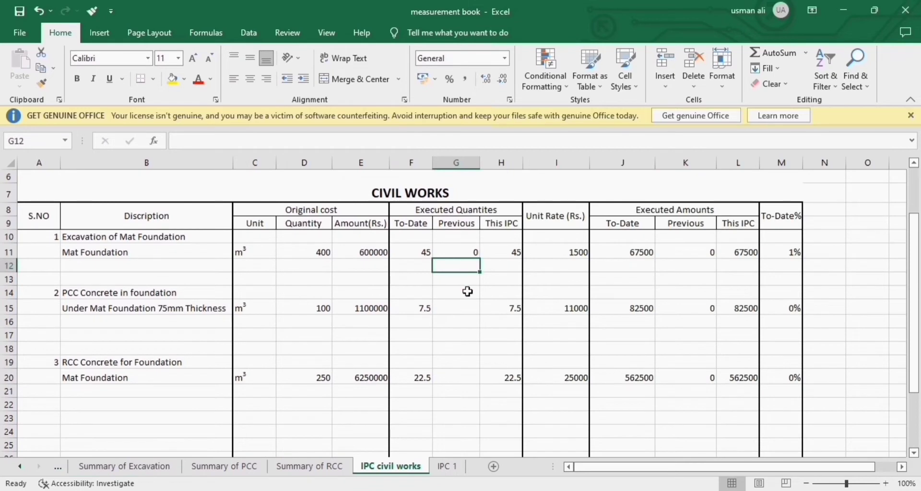
Step: Link the PCC item's Previous executed quantity in G15 to the previous paid quantity in C28 of Summary of PCC
left_click(463, 309)
type("=")
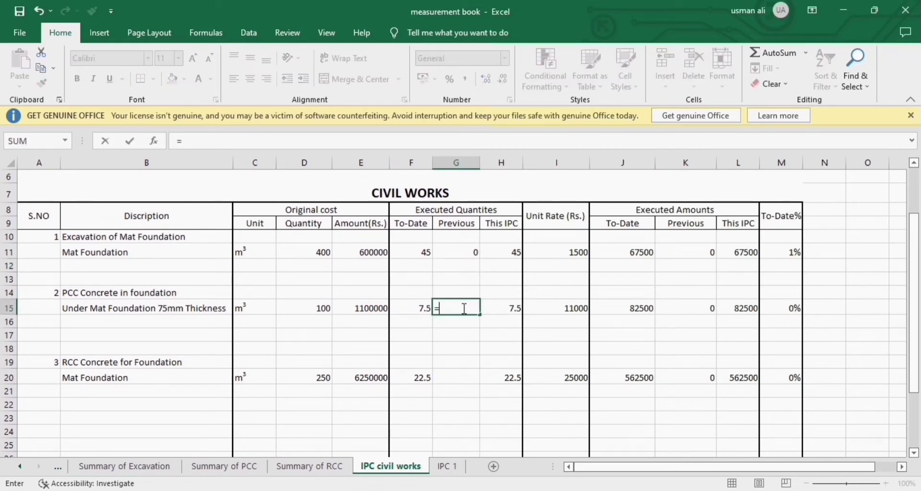
left_click(194, 466)
left_click(329, 378)
key("Return")
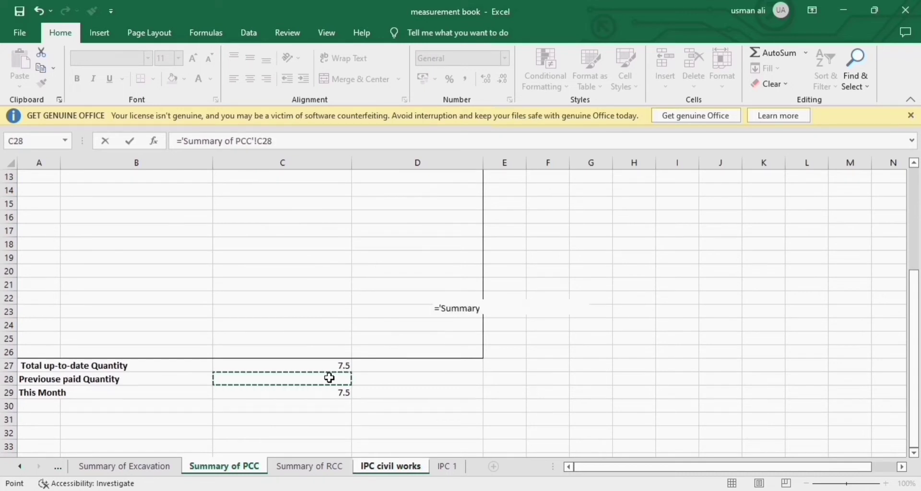
Step: Link the RCC item's Previous executed quantity in G20 to the previous paid quantity in C28 of Summary of RCC
left_click(472, 379)
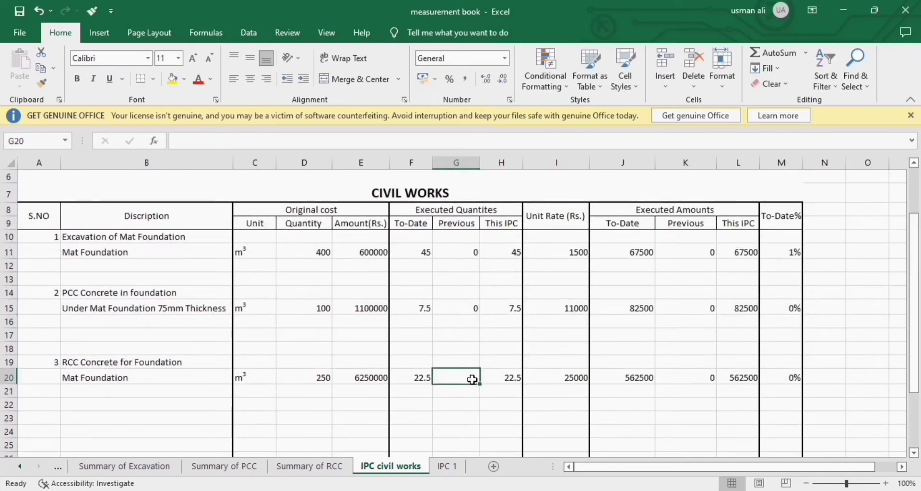
type("=")
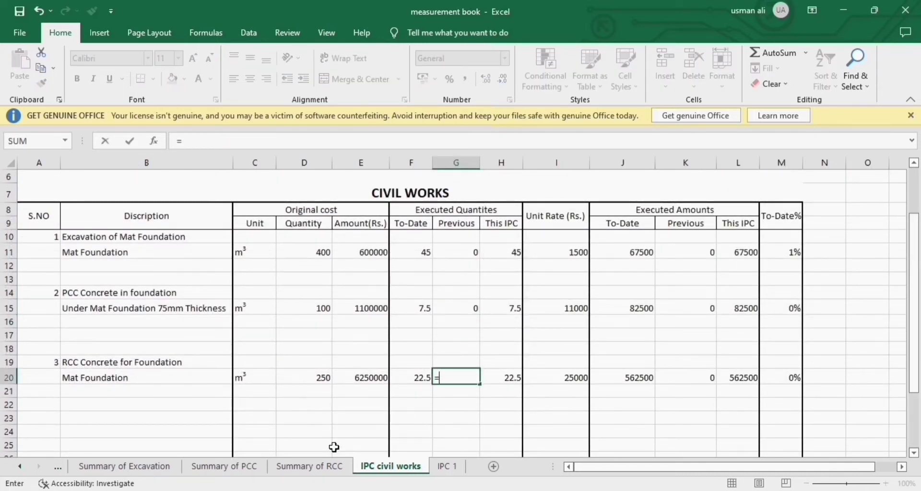
left_click(315, 466)
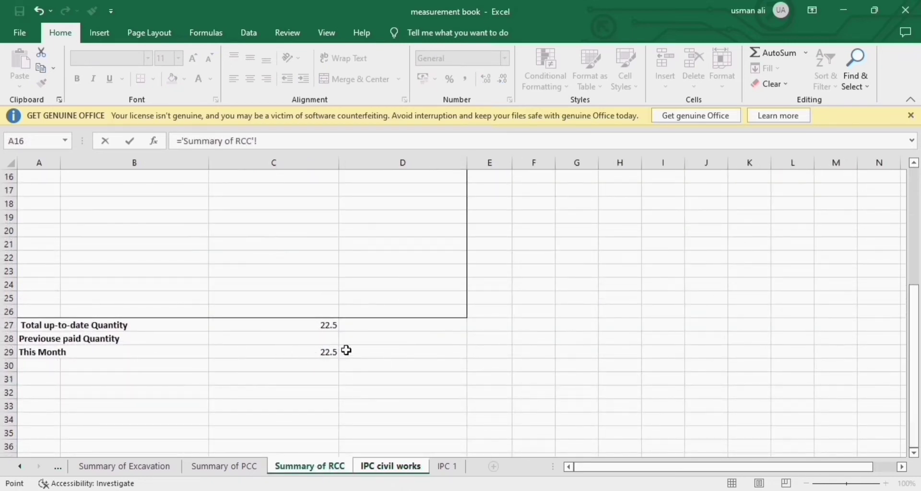
left_click(321, 340)
key("Return")
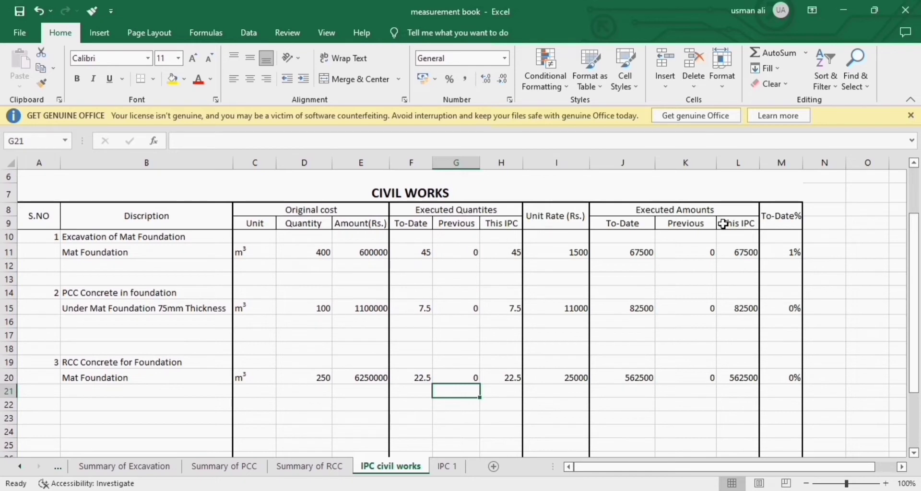
Step: Enter the To-Date% formula =(F10/D10)*100 in M10 to divide the executed quantity by the original quantity
key("ctrl+z")
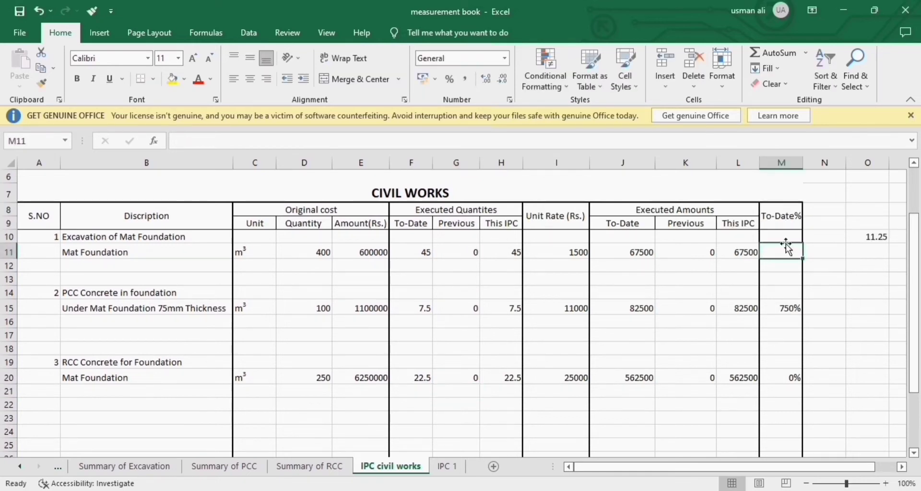
left_click(784, 235)
type("=(")
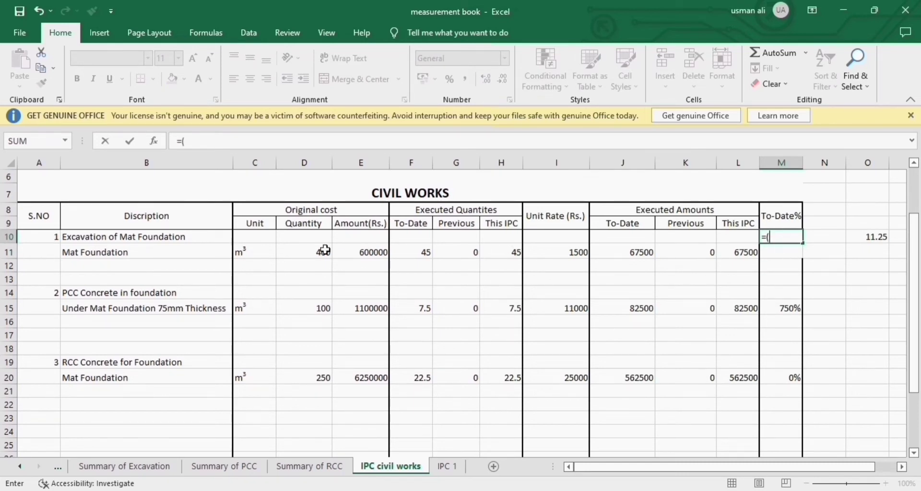
left_click(412, 241)
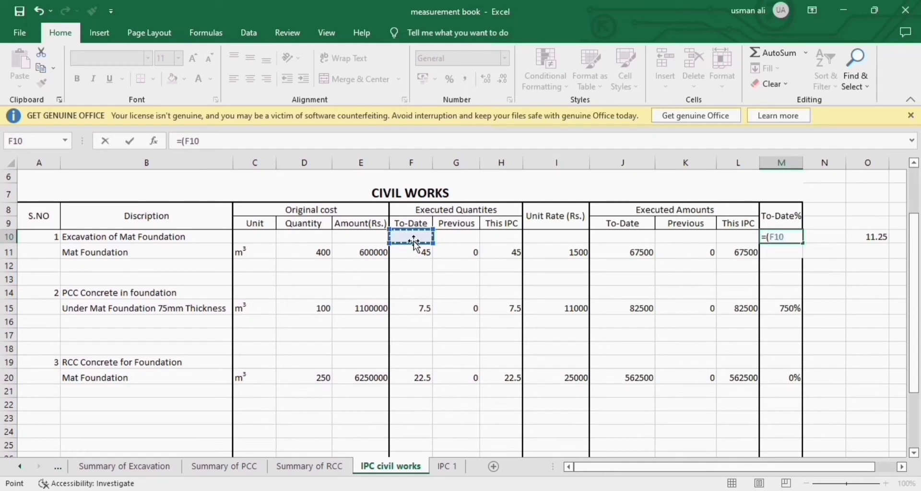
type("/")
left_click(309, 242)
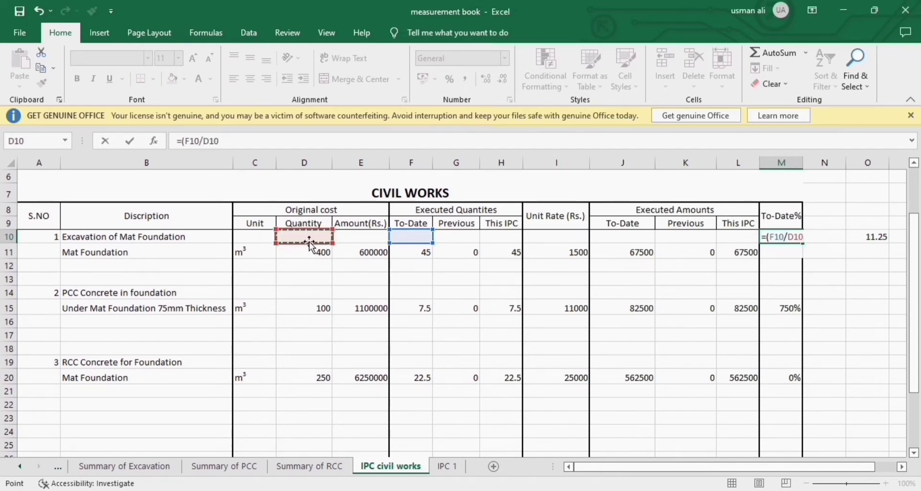
type(")*100")
key("ctrl+Return")
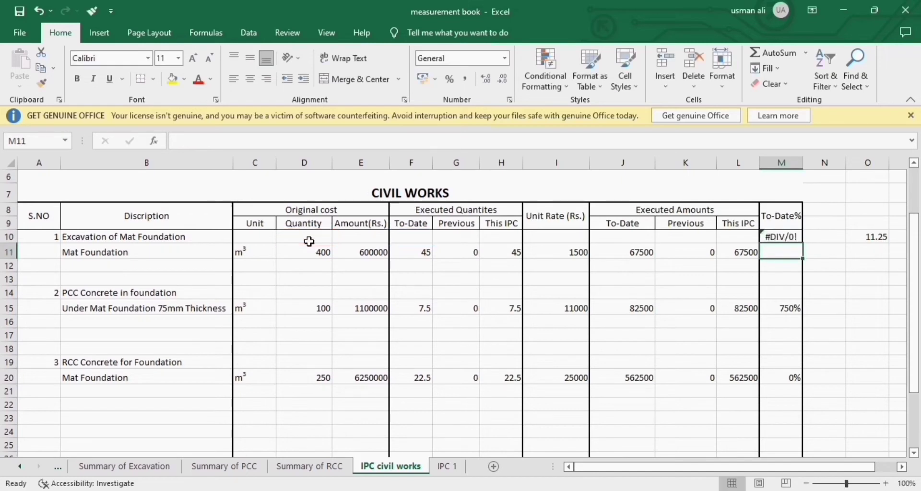
Step: Fill the To-Date% formula from M10 down through the total row, M27
left_click_drag(803, 243, 804, 389)
scroll(822, 401, "down", 1)
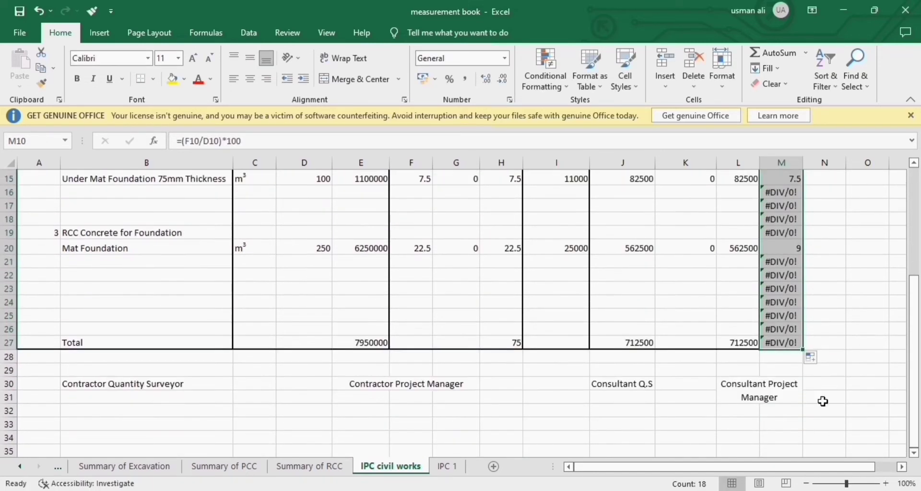
scroll(834, 283, "up", 4)
scroll(836, 259, "down", 1)
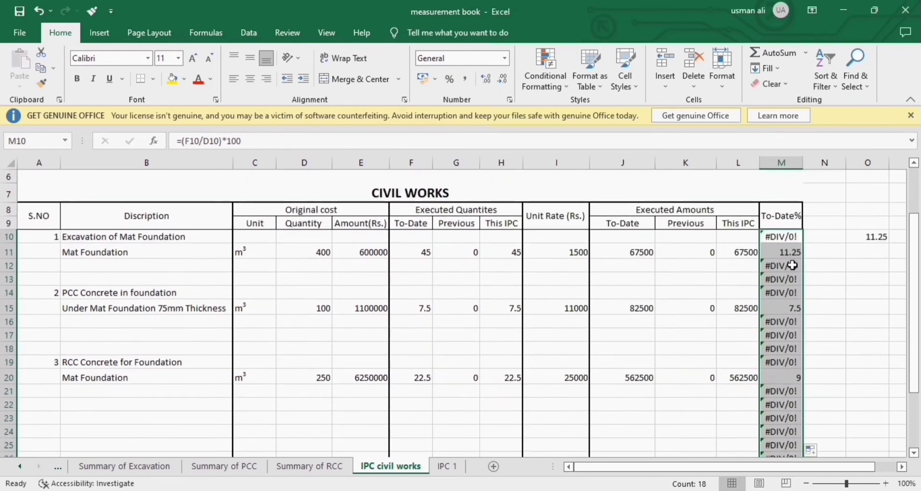
Step: Clear the To-Date% formulas from the rows without quantities in M10, M12, M13, M14 and M16
left_click(789, 236)
double_click(789, 236)
left_click(787, 266)
double_click(788, 266)
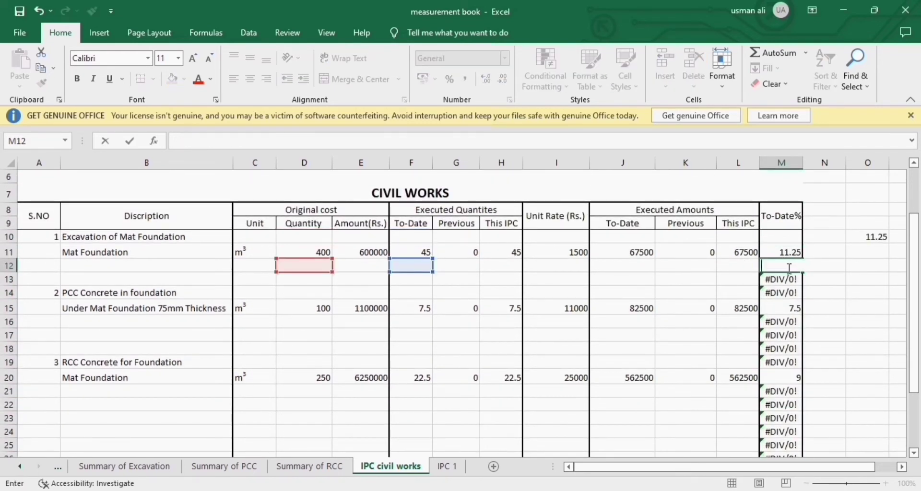
left_click(790, 278)
double_click(790, 278)
left_click(791, 293)
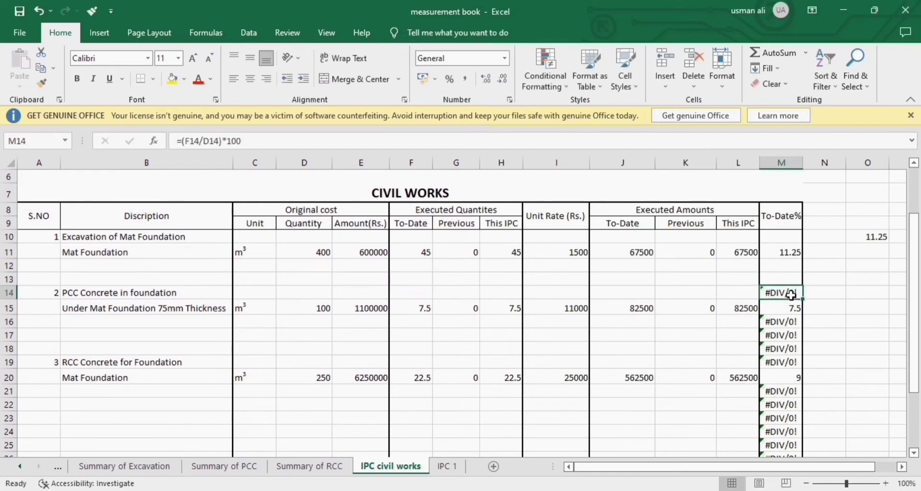
double_click(792, 293)
left_click(790, 321)
double_click(790, 321)
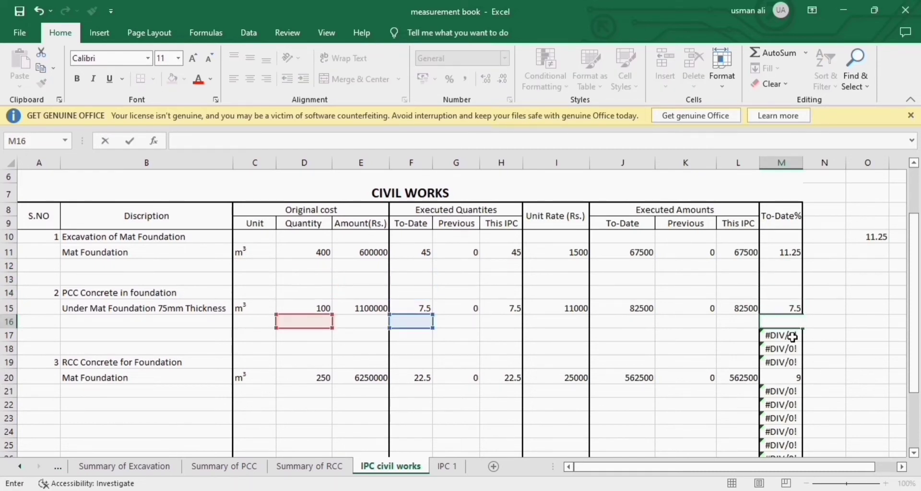
Step: Clear the remaining unneeded To-Date% formulas in M17:M19 and M21:M27
left_click_drag(804, 329, 797, 426)
double_click(791, 391)
key("BackSpace")
key("BackSpace")
key("BackSpace")
key("BackSpace")
key("BackSpace")
key("BackSpace")
key("BackSpace")
key("BackSpace")
key("BackSpace")
key("BackSpace")
key("BackSpace")
key("BackSpace")
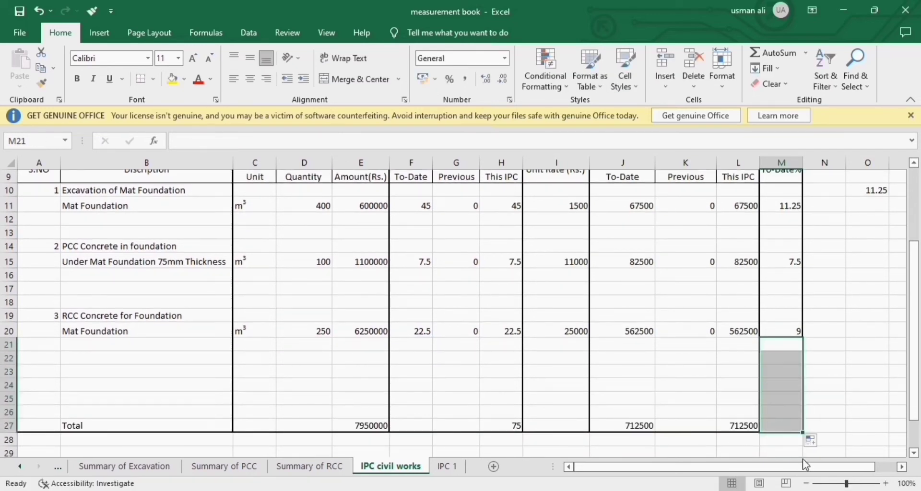
Step: Total the To-Date% column in M27 with the formula =SUM(M10:M26)
left_click(781, 426)
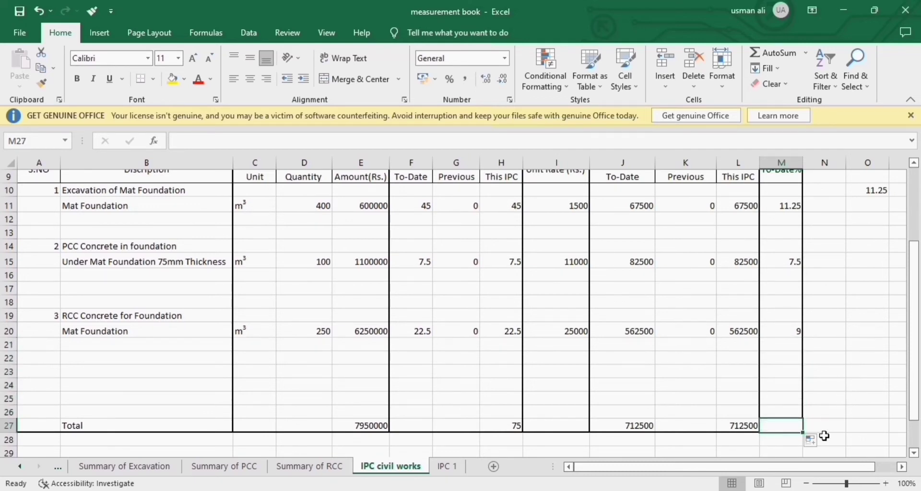
type("=s")
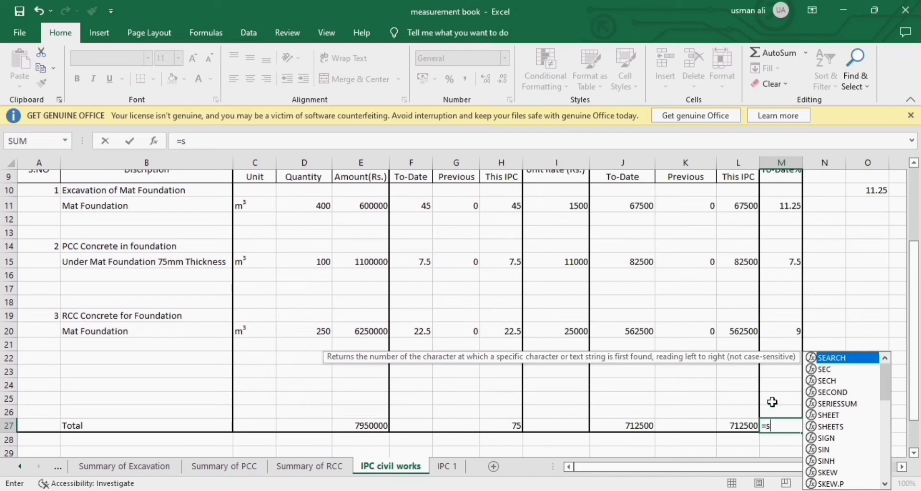
key("BackSpace")
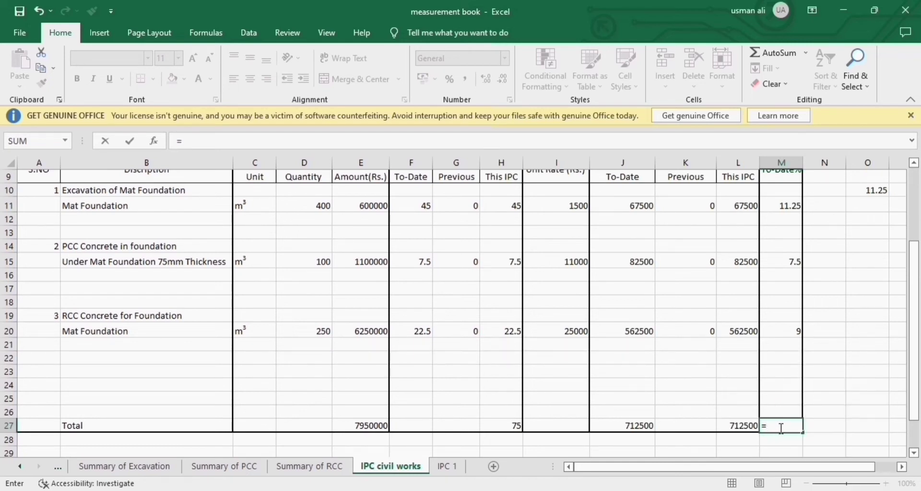
type("sum")
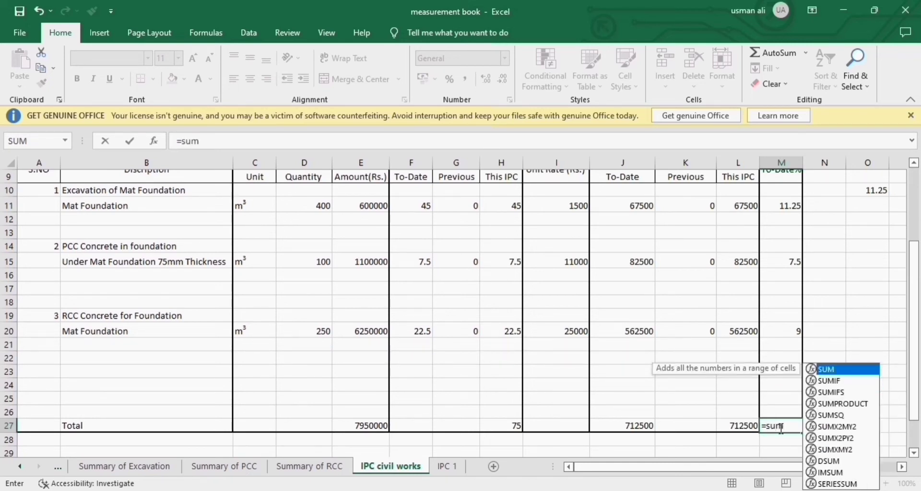
double_click(833, 373)
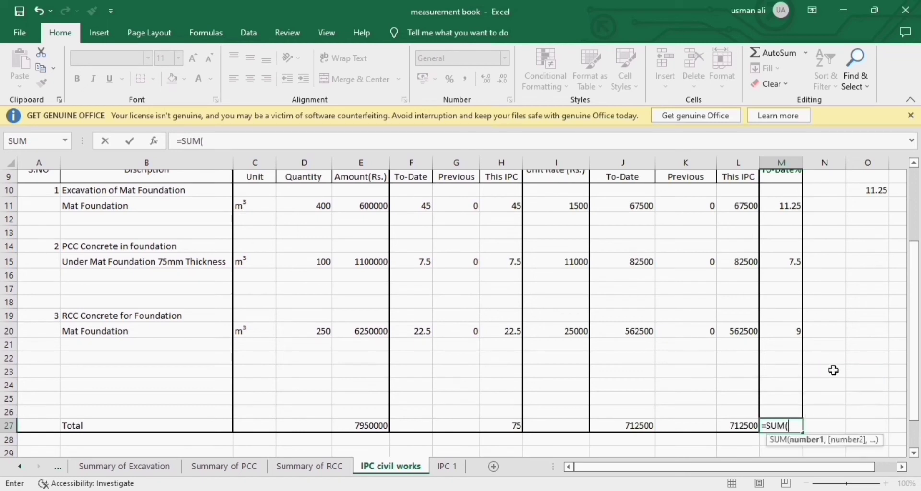
scroll(800, 322, "up", 1)
left_click_drag(780, 237, 796, 387)
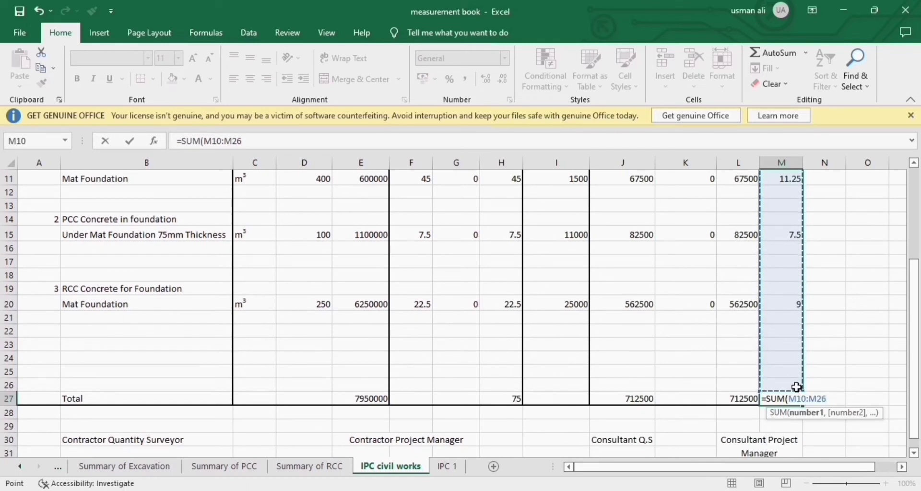
type(")")
key("Return")
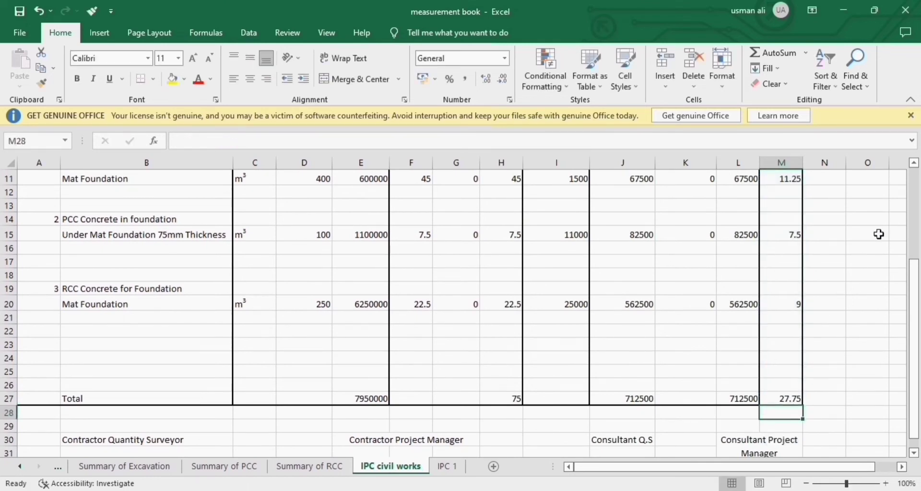
Step: Inspect the To-Date% formula of the excavation item in M11 without changing it
scroll(877, 238, "up", 2)
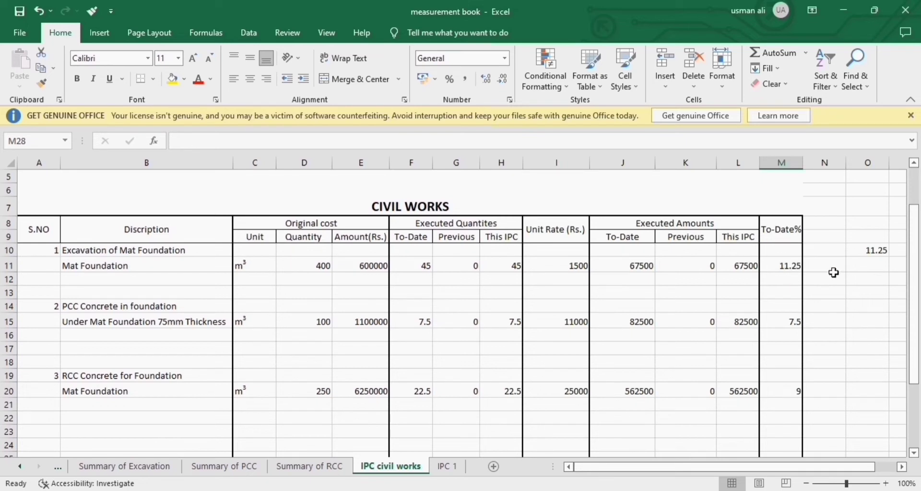
left_click(783, 266)
double_click(783, 265)
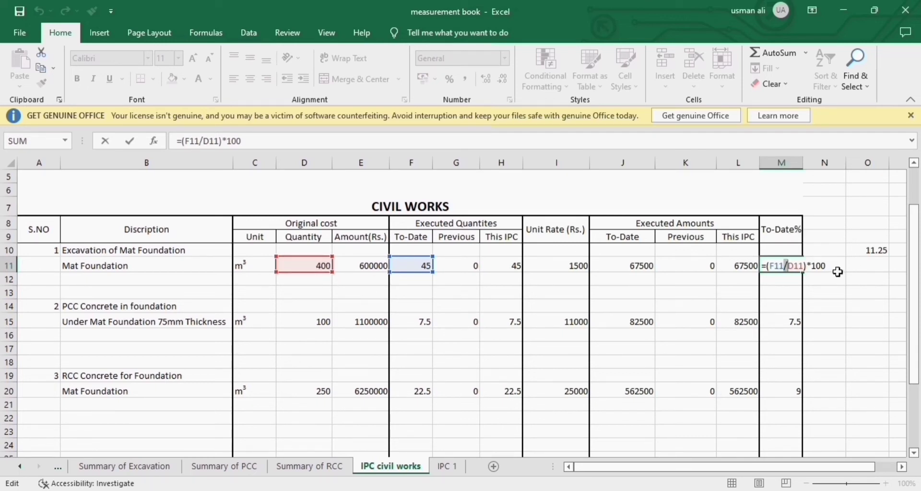
left_click(791, 331)
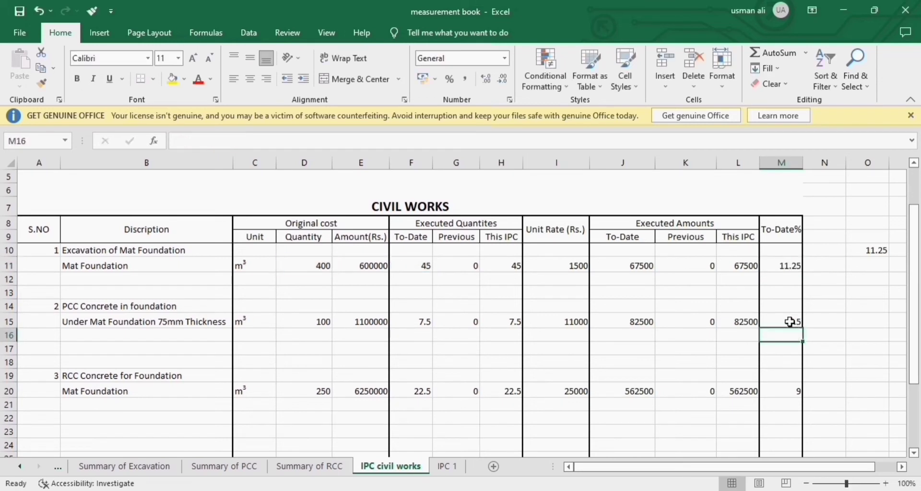
left_click(790, 268)
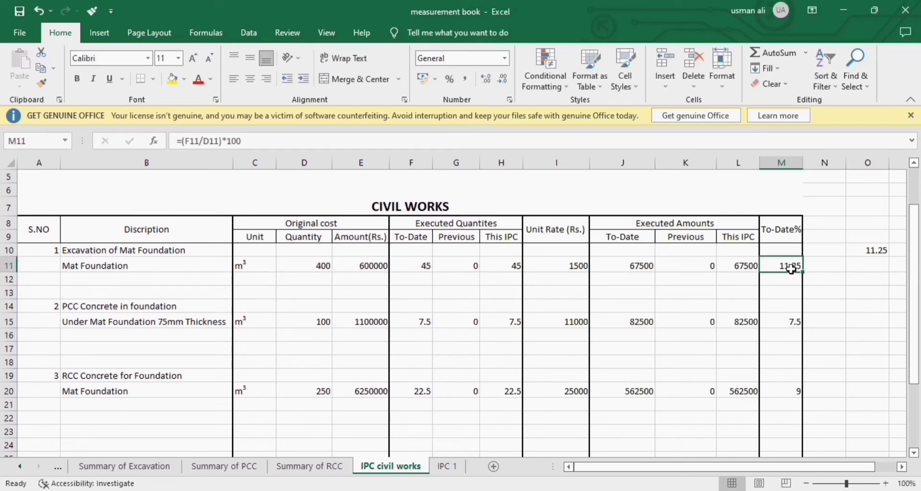
Step: Inspect the To-Date% formulas of the PCC item in M15 and the RCC item in M20 without changing them
left_click(797, 325)
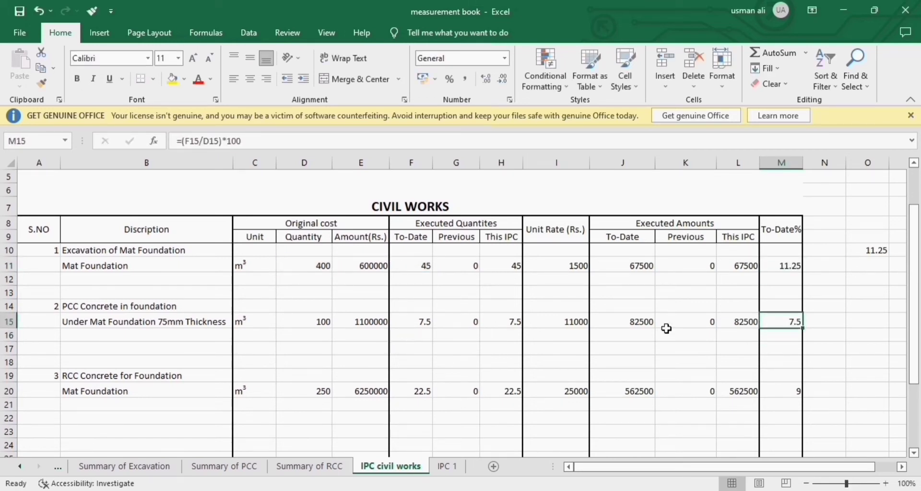
double_click(776, 320)
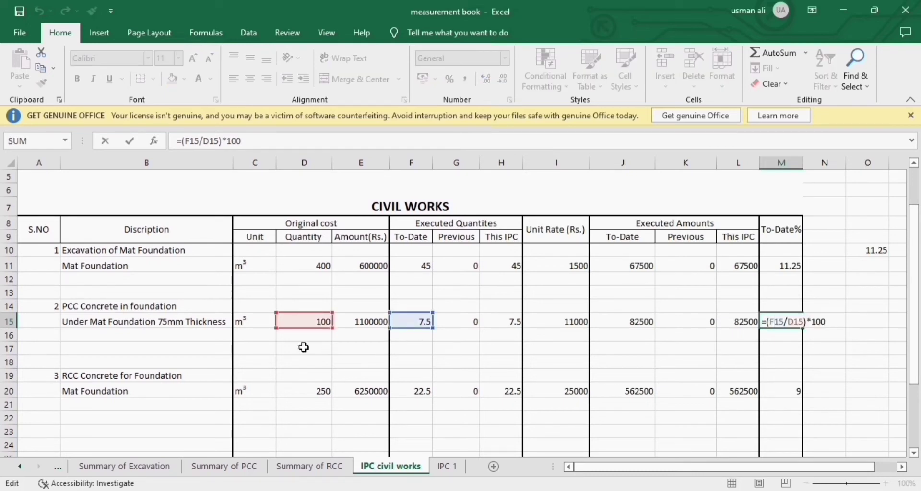
double_click(786, 391)
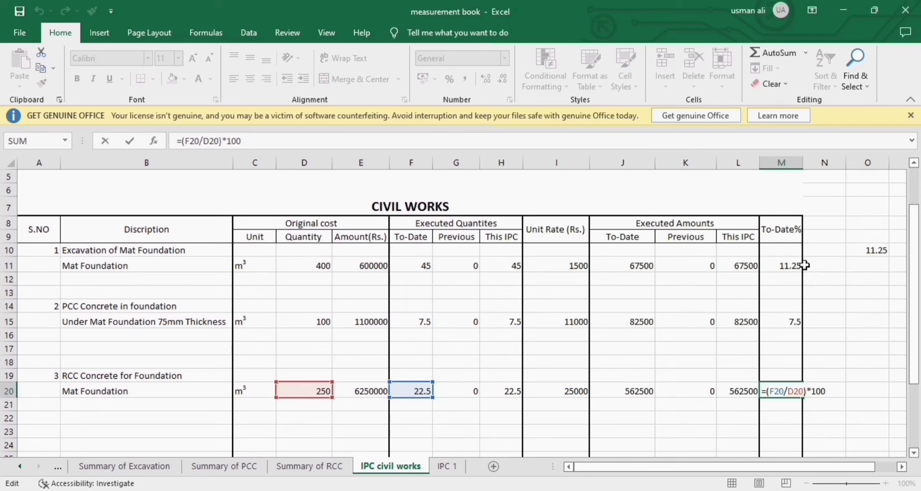
left_click(868, 293)
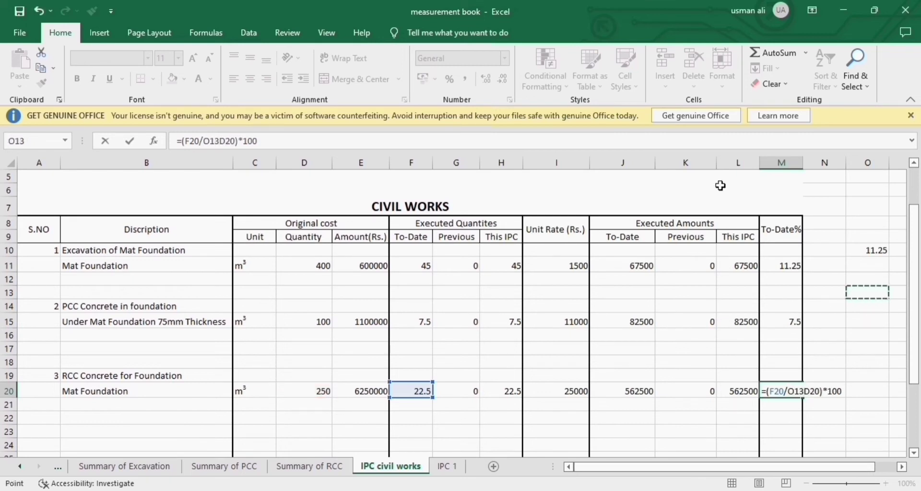
key("Escape")
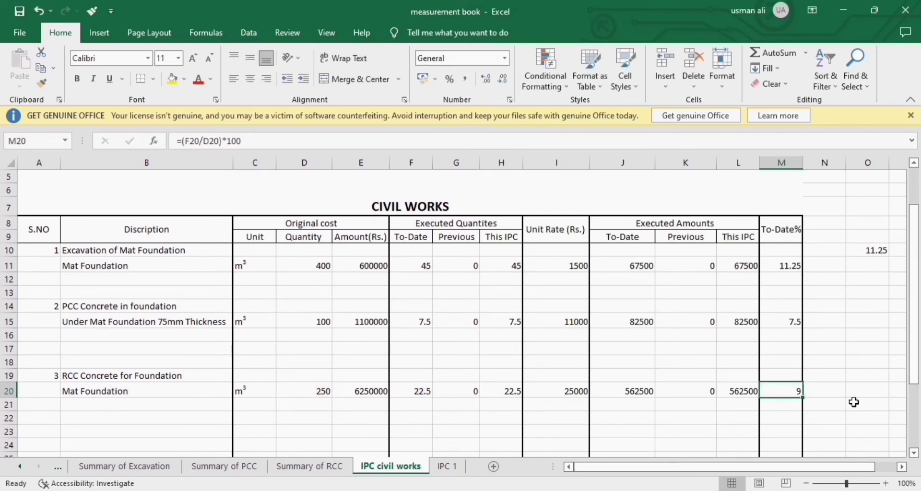
Step: Inspect the range summed by the To-Date% total in M27 and leave the formula as it is
scroll(755, 246, "down", 2)
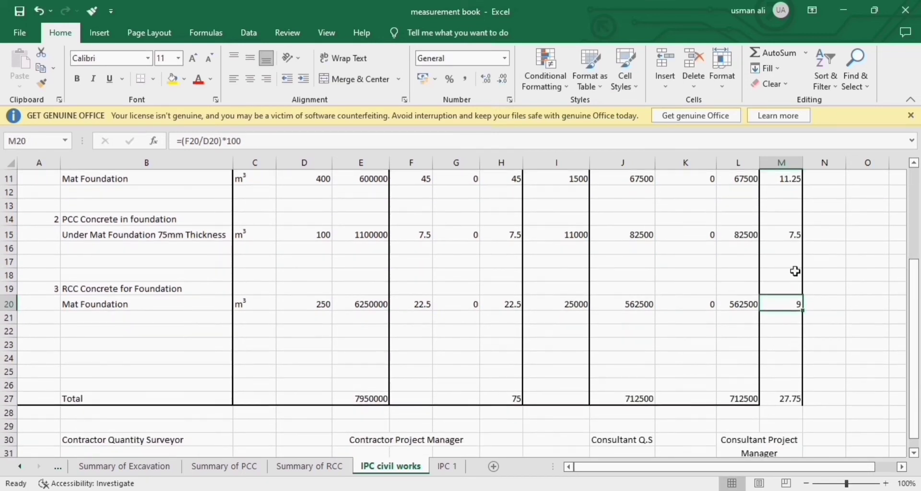
double_click(778, 403)
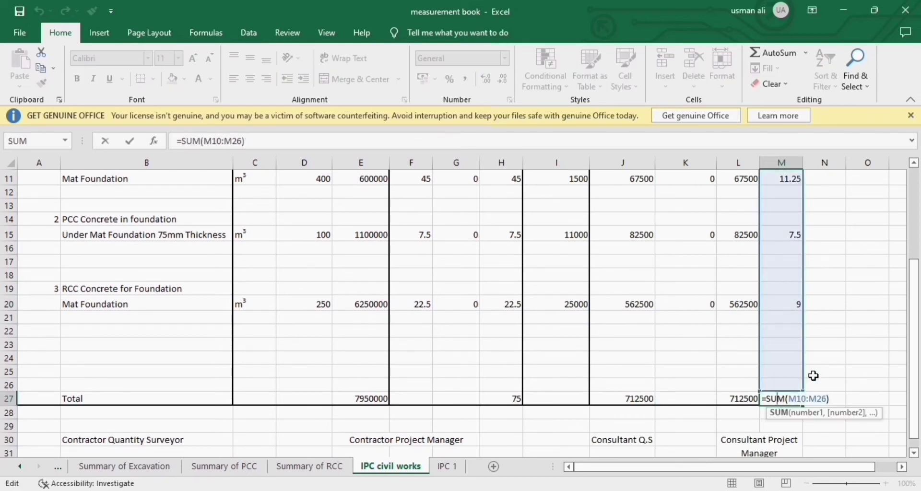
scroll(815, 355, "up", 1)
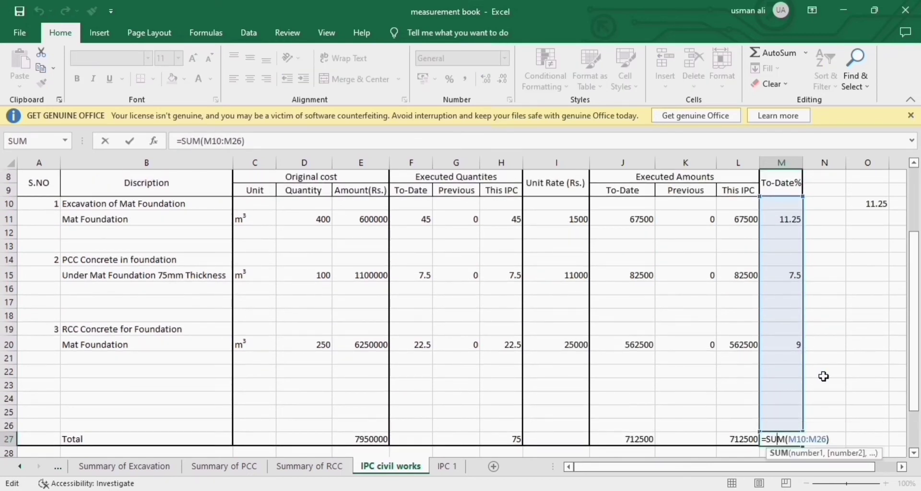
left_click(866, 375)
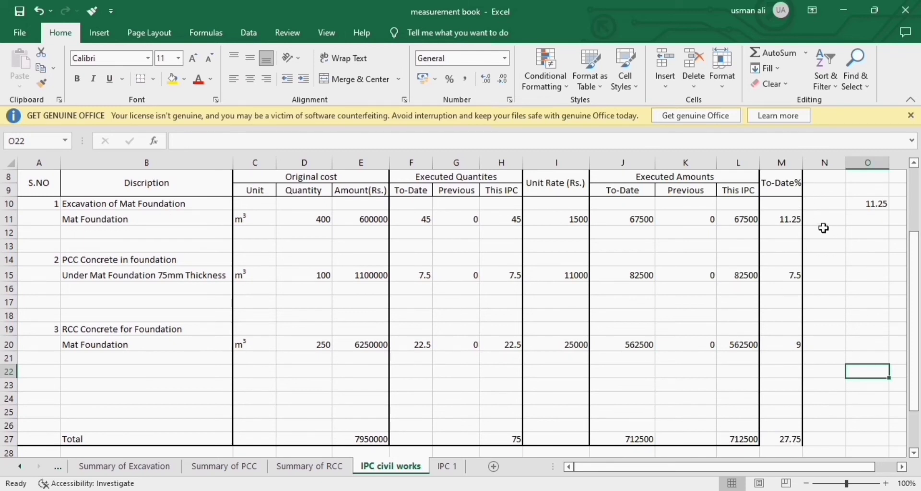
left_click(792, 221)
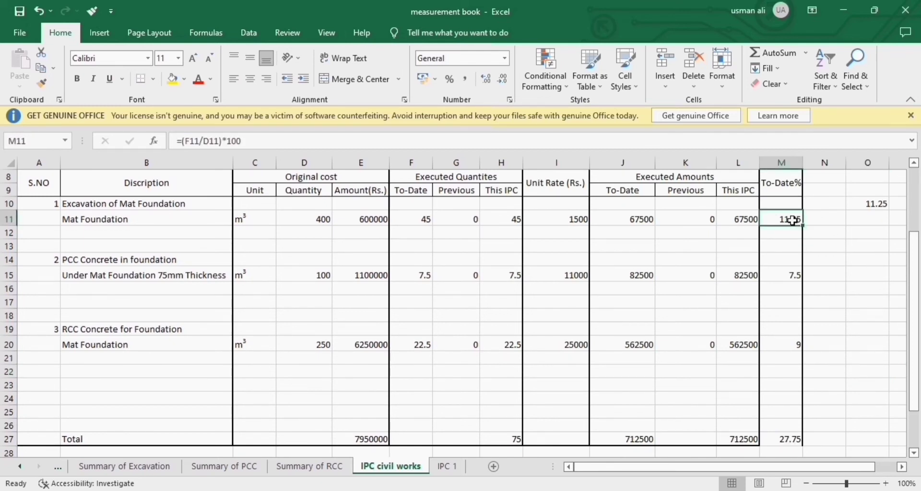
right_click(792, 220)
key("Escape")
scroll(415, 360, "down", 2)
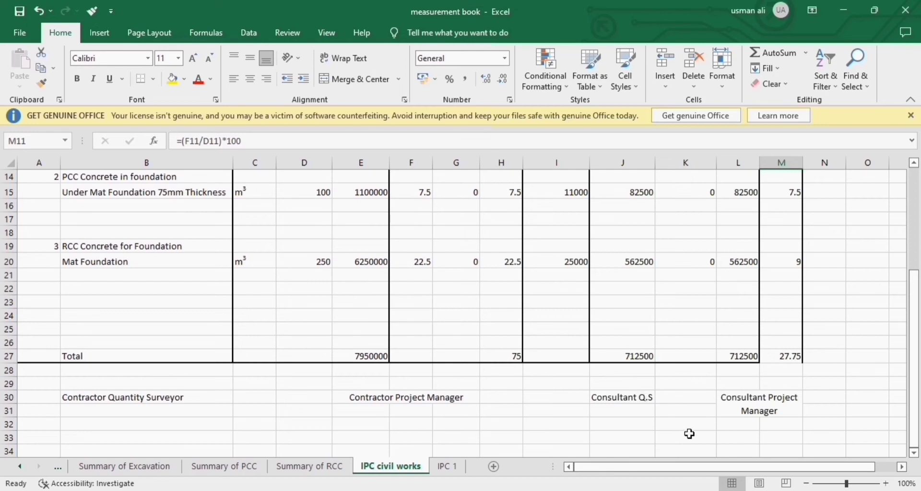
scroll(809, 299, "up", 5)
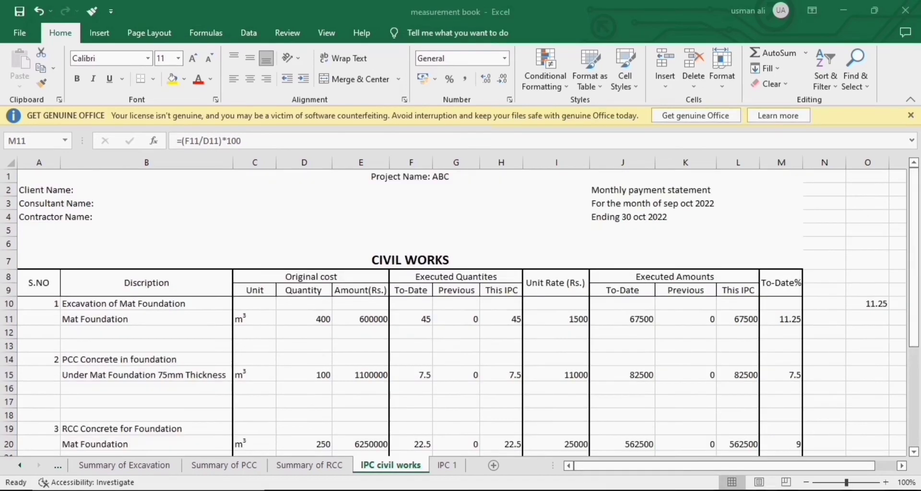
Step: Switch from the IPC civil works sheet to the interim payment certificate on the IPC 1 sheet
left_click(447, 465)
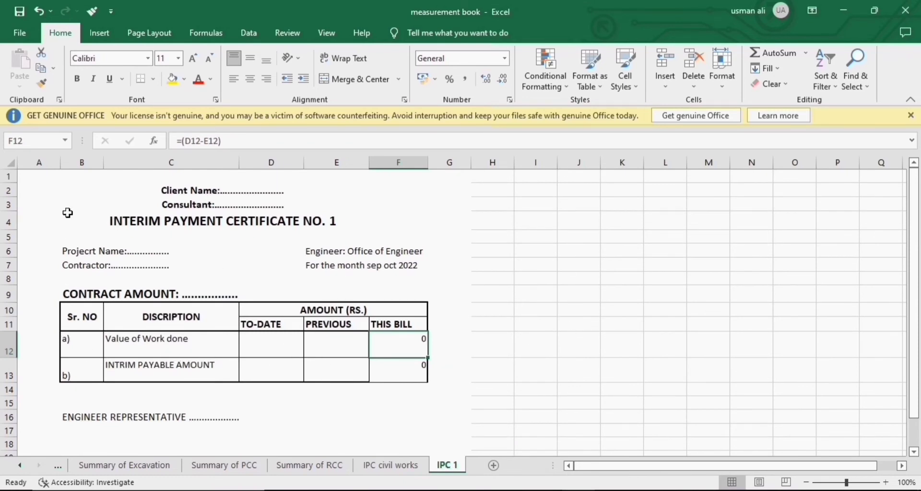
left_click(381, 466)
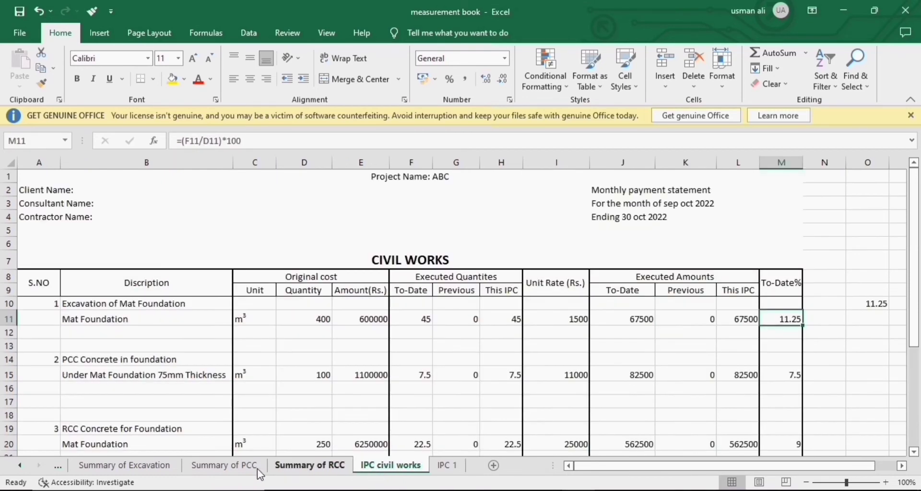
left_click(445, 467)
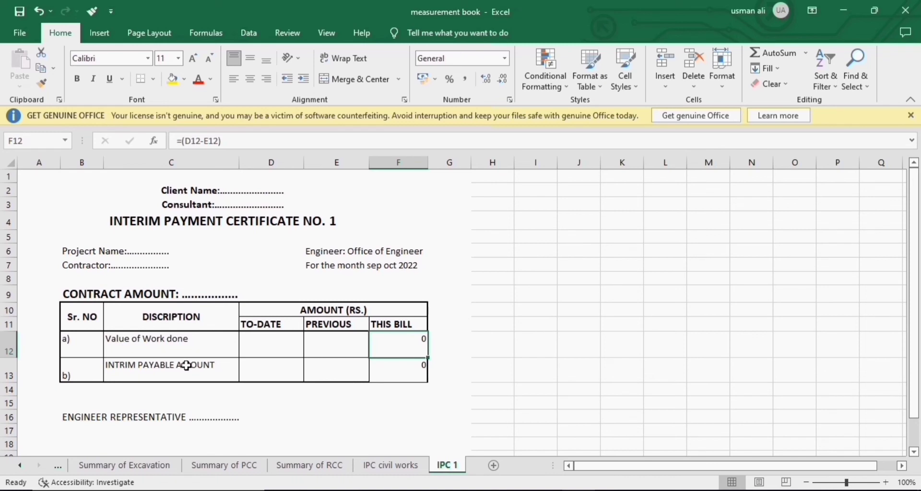
Step: Examine the To-Date, Previous and This Bill cells of the work done and interim payable amount rows in D12:F13
left_click(275, 346)
left_click(342, 348)
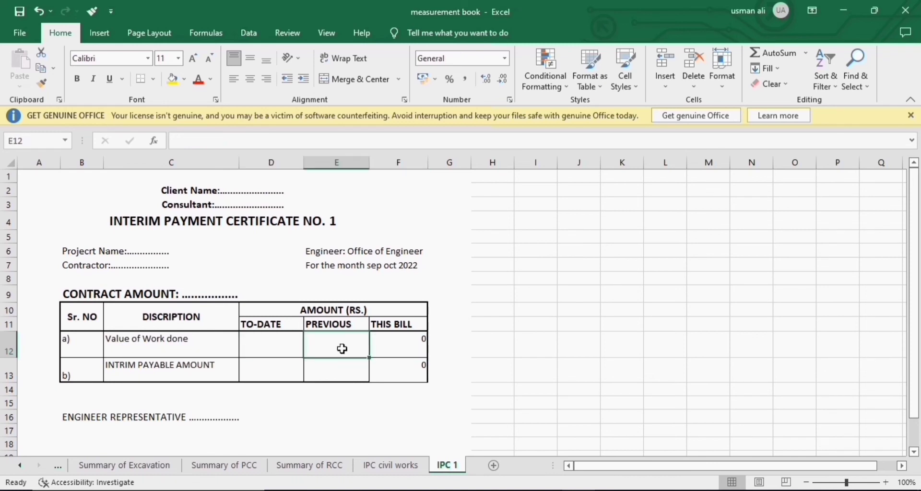
left_click(273, 346)
left_click(341, 346)
left_click(396, 346)
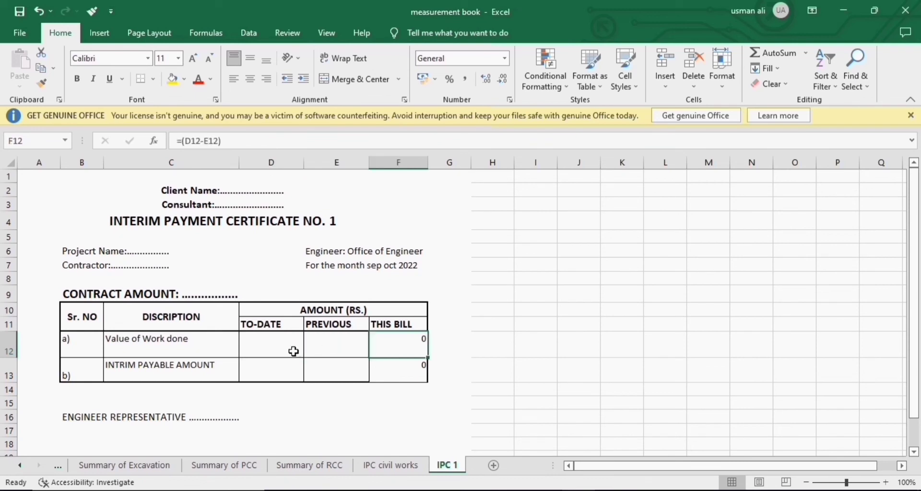
left_click(272, 373)
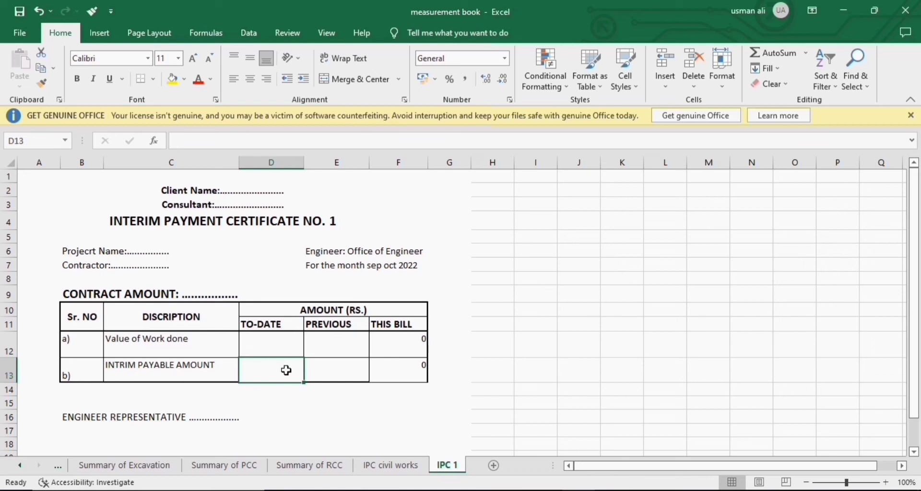
left_click(360, 366)
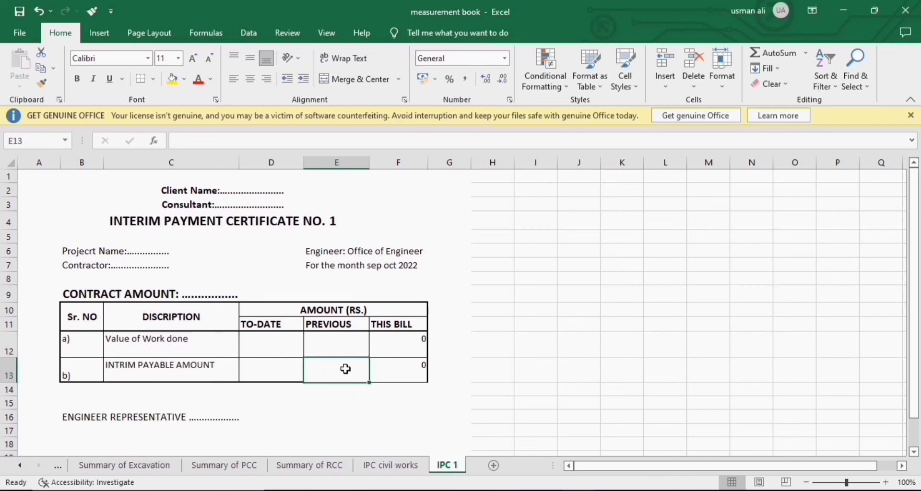
left_click(402, 372)
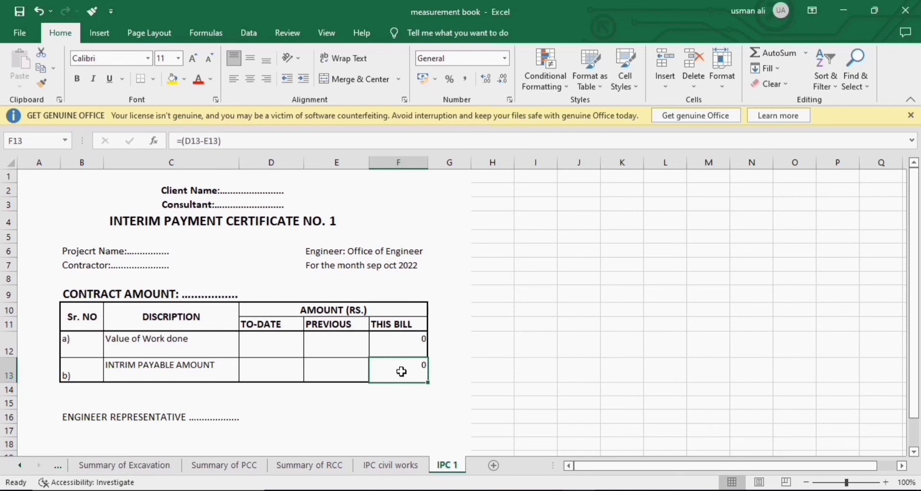